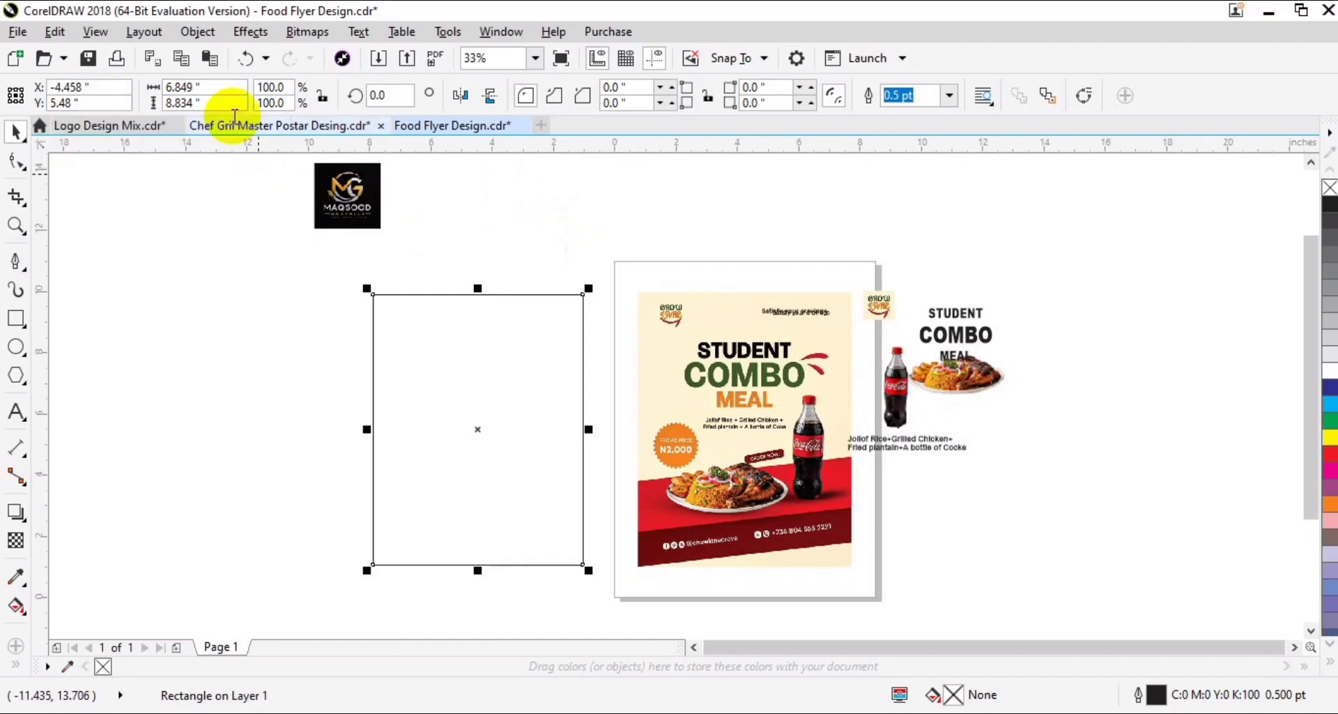
- Resize the empty rectangle beside the reference flyer to 7 inches wide and 9 inches high
left_click_drag(219, 90, 78, 91)
type("7")
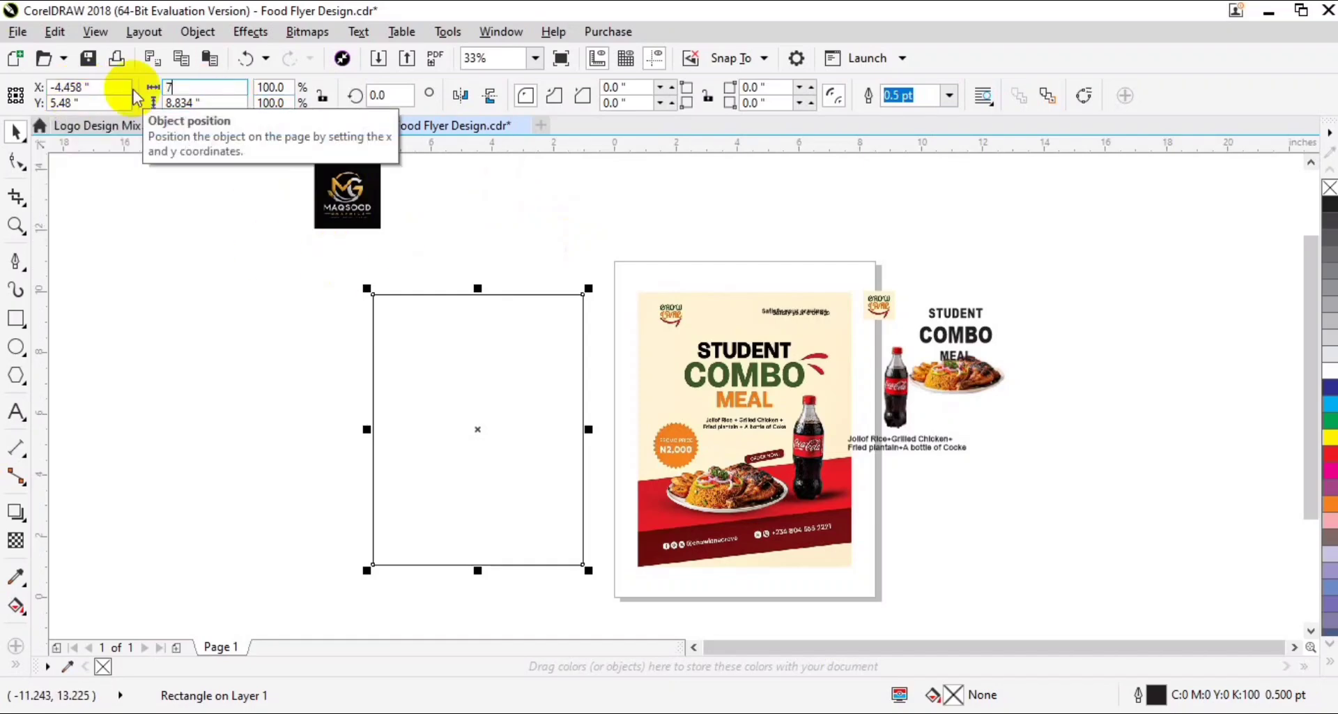
key("Return")
left_click(663, 345, "shift")
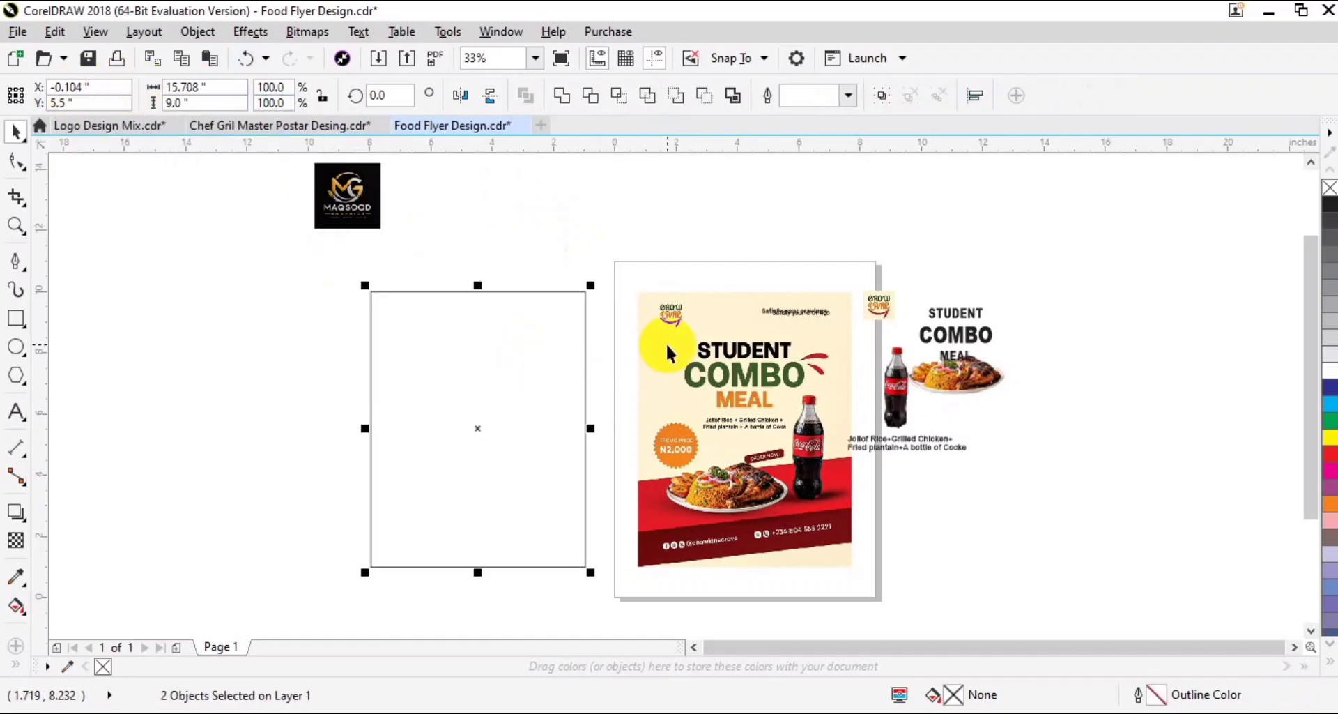
left_click_drag(972, 260, 300, 593)
left_click(294, 594)
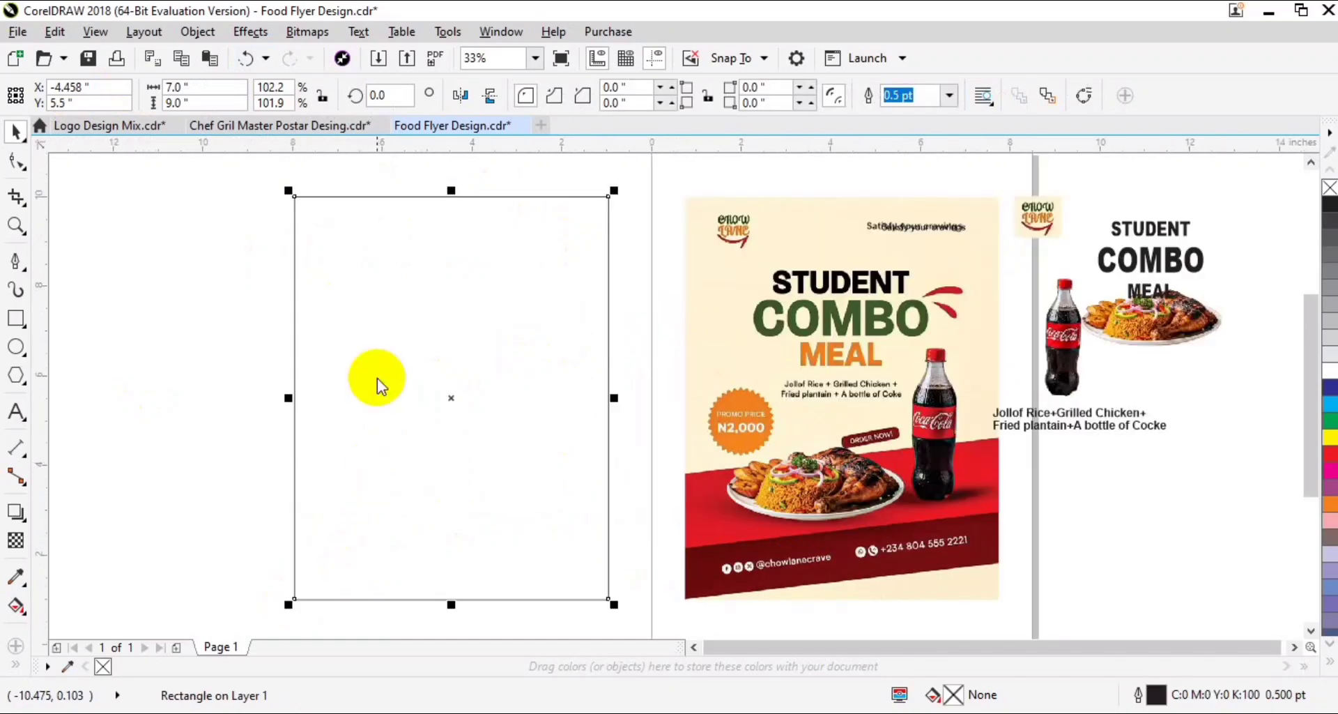
left_click(16, 575)
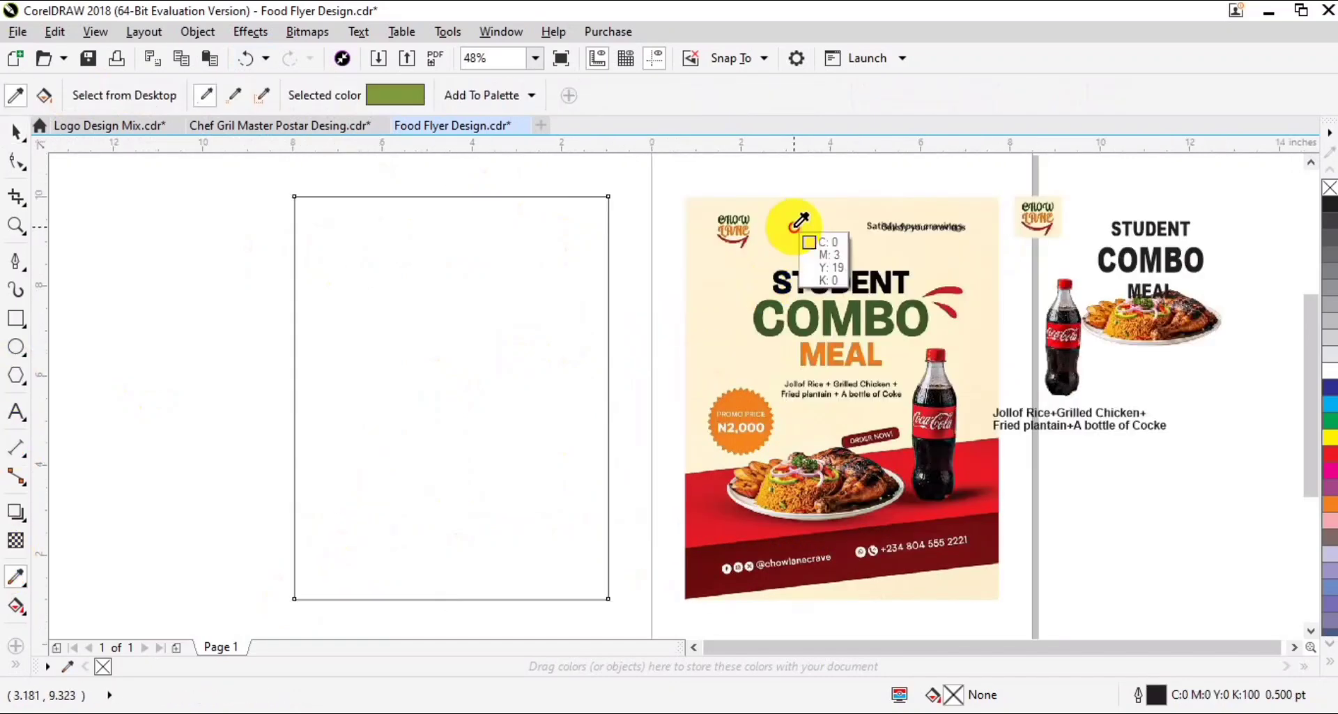
left_click(794, 227)
left_click(496, 278)
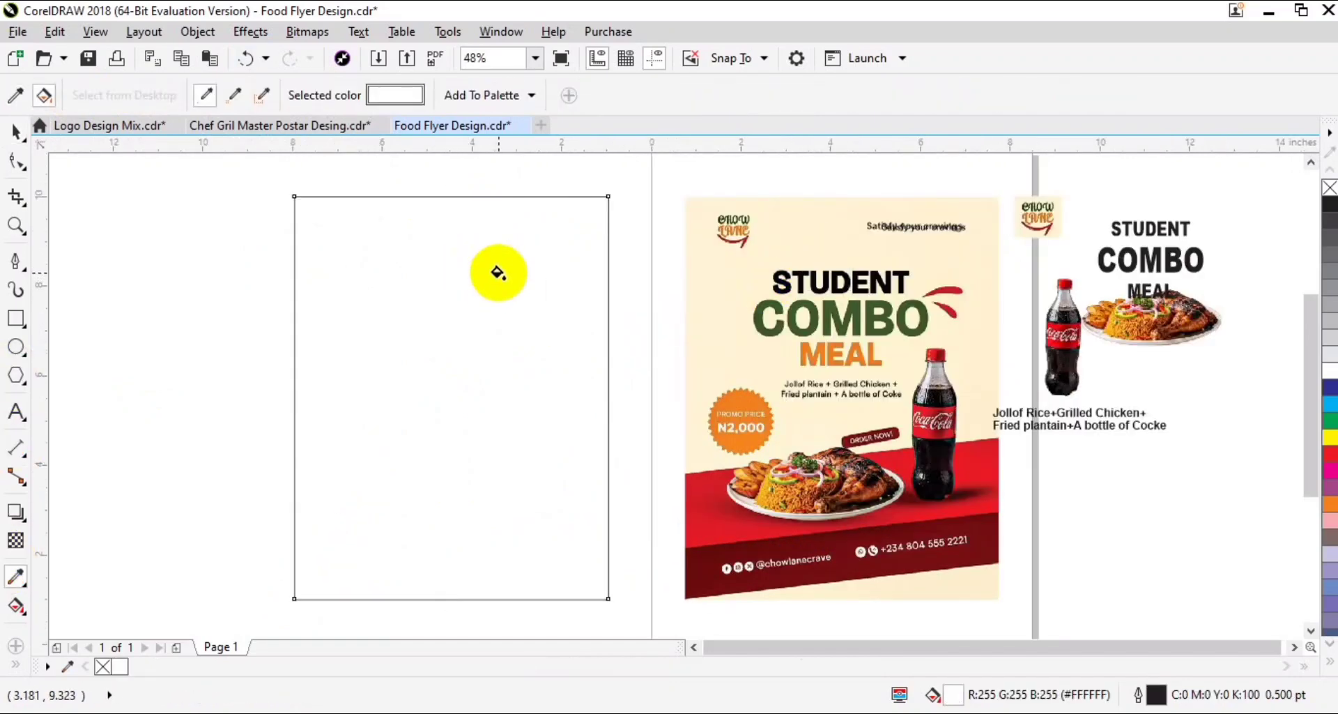
key("space")
- Fill the 7 by 9 inch rectangle with the cream background color (C:0 M:2 Y:18 K:0) sampled from the reference flyer
left_click(10, 575)
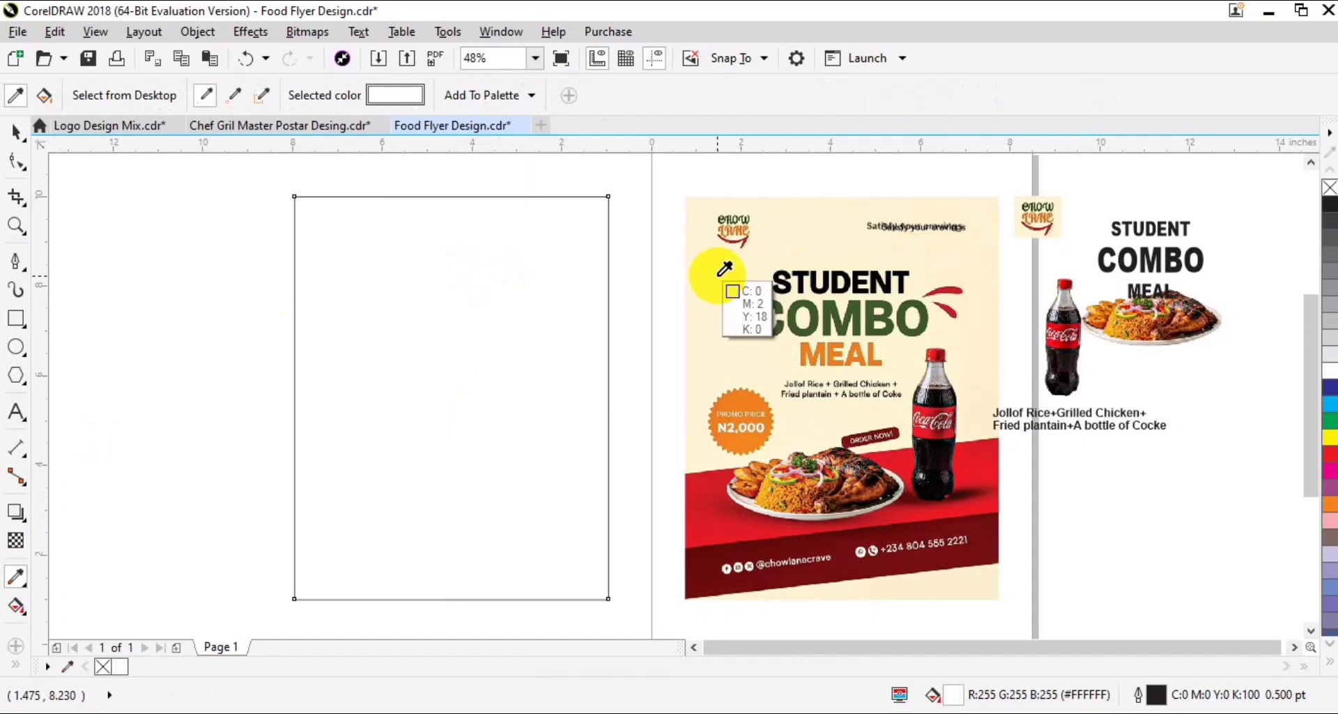
left_click(682, 279)
left_click(462, 277)
key("space")
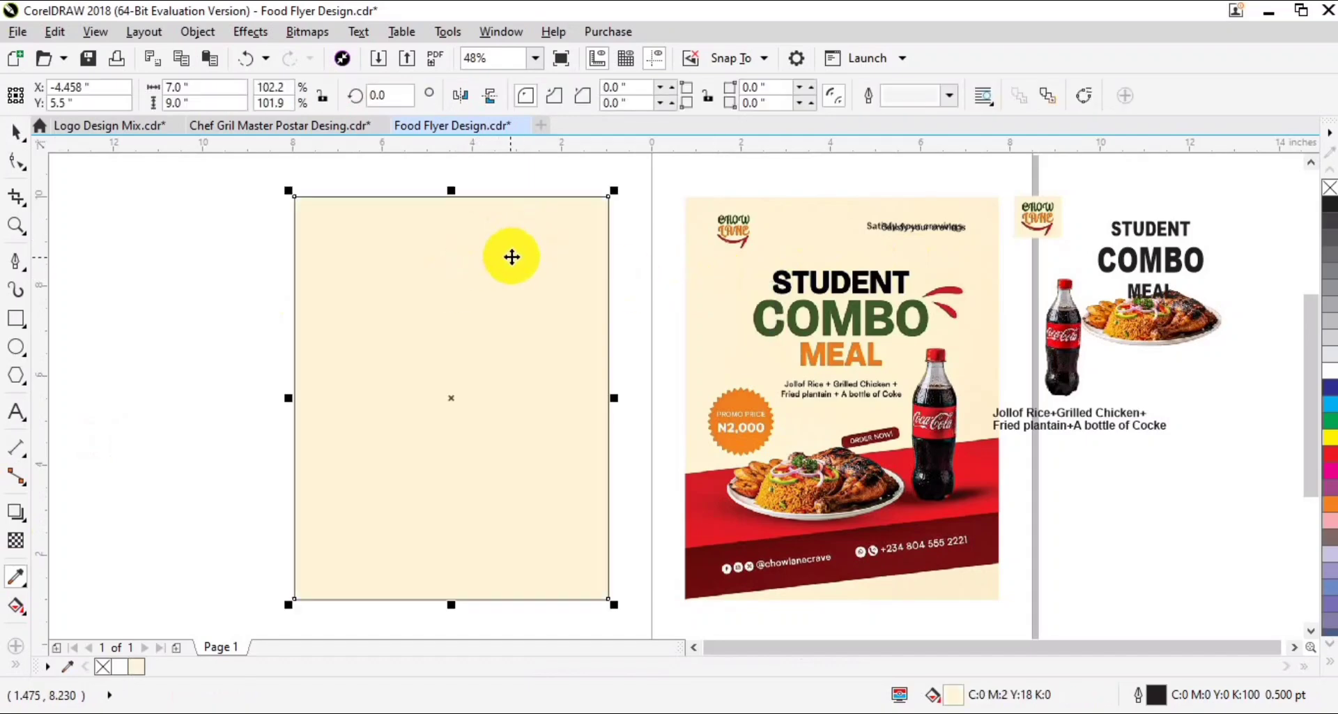
- Copy the cream rectangle as a strip about 1.5 inches high along its bottom edge and fill it with the reference footer's dark red
left_click_drag(453, 191, 436, 530)
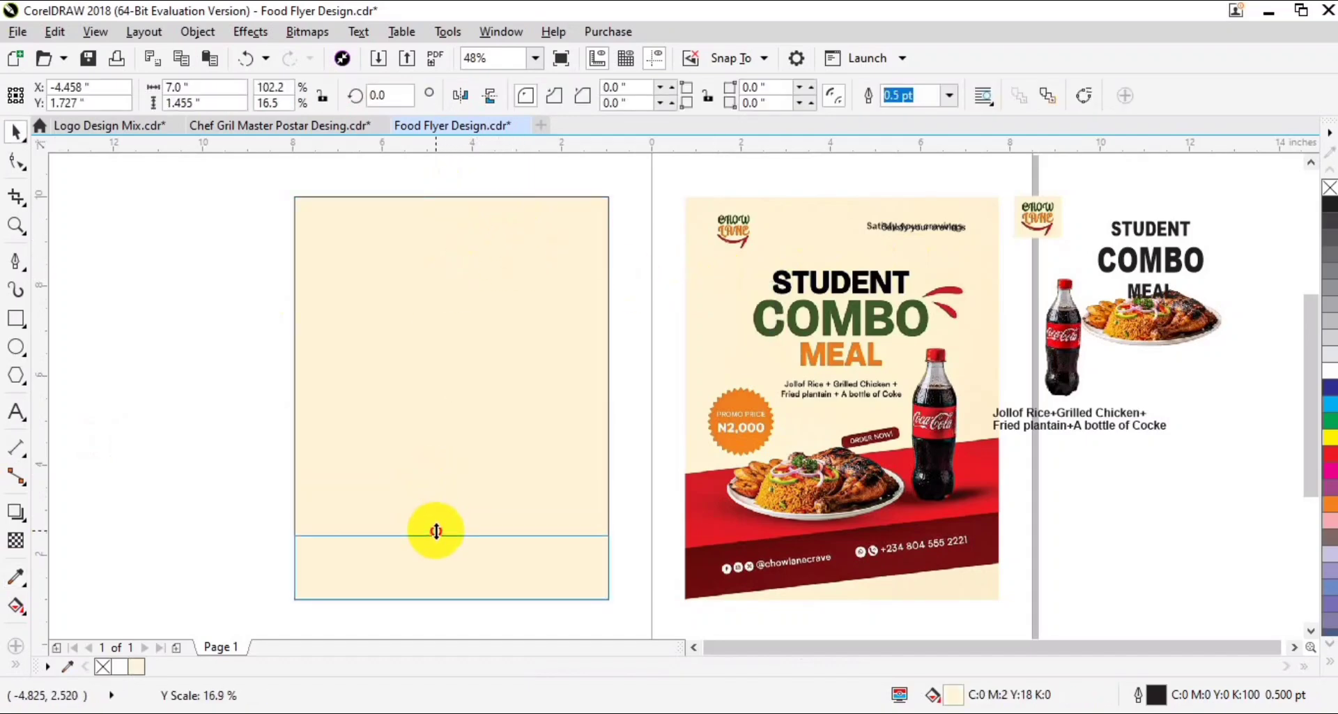
left_click(706, 577)
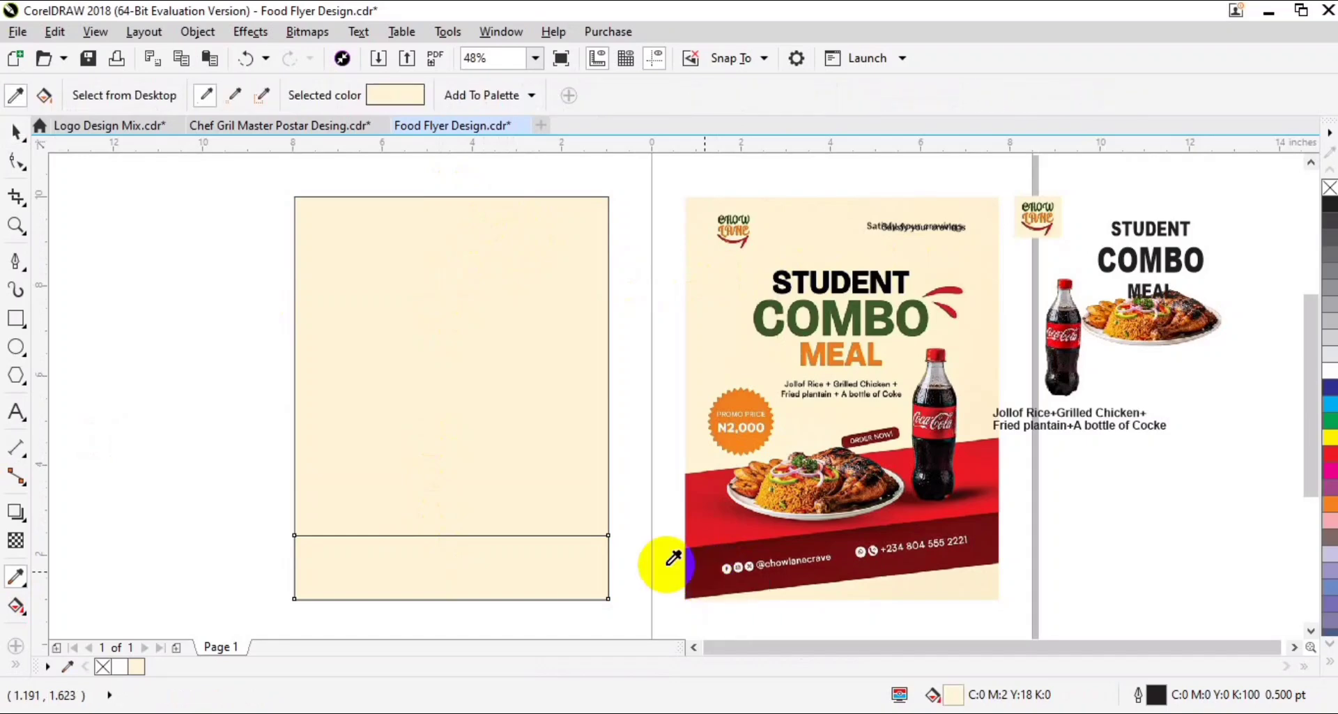
key("space")
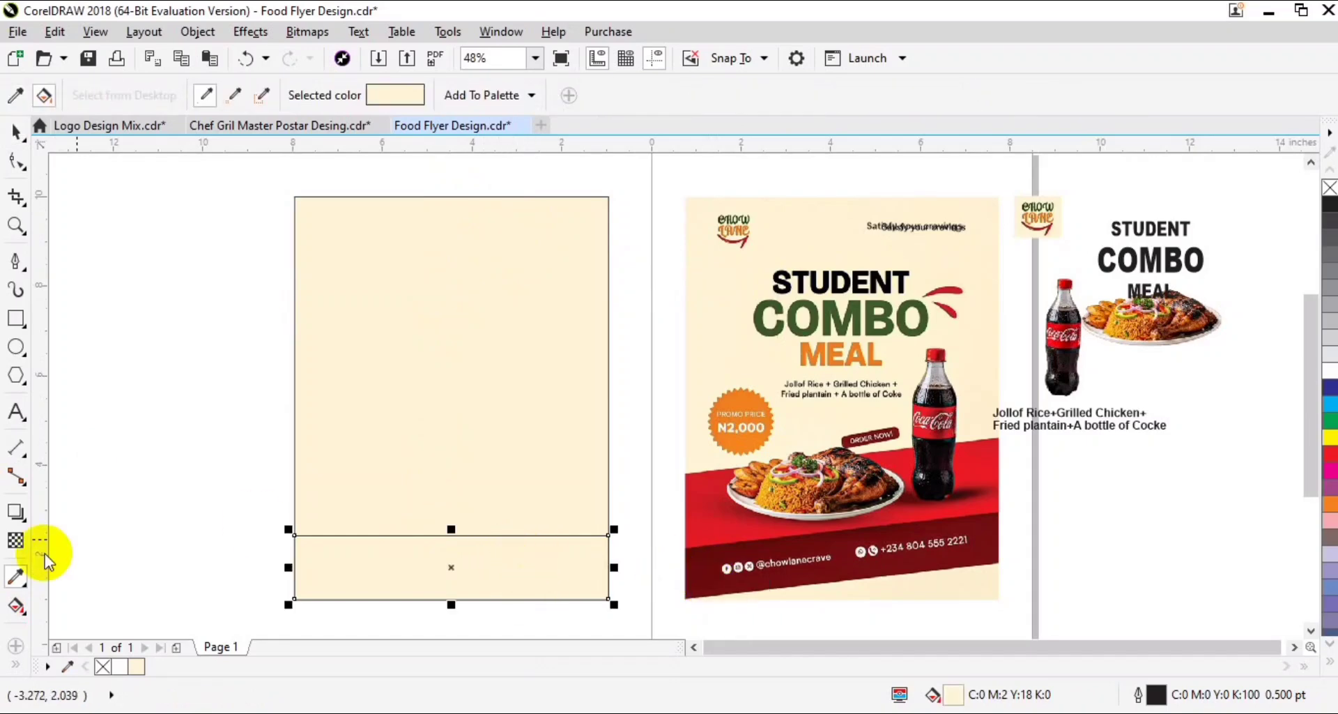
left_click(18, 573)
left_click(715, 556)
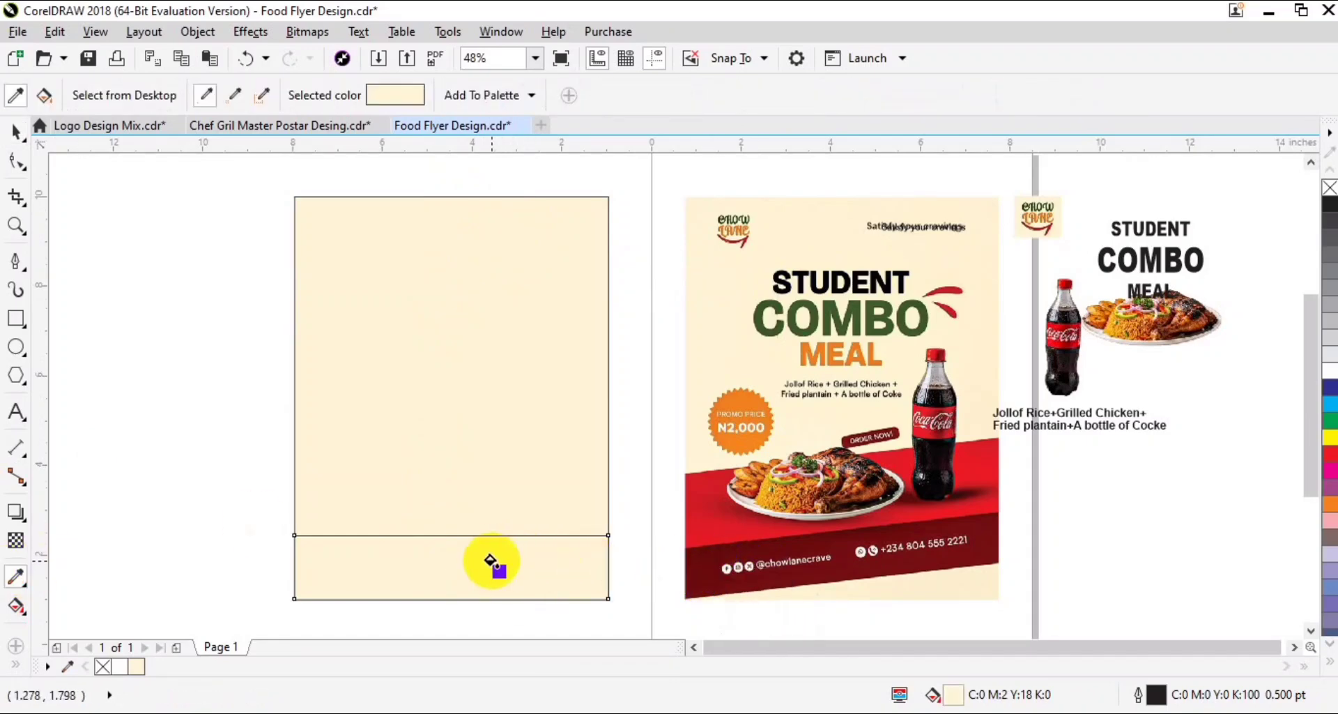
left_click(532, 555)
key("space")
- Shorten the dark red strip slightly and stack a 1.75-inch-high copy above it, filled with the bright red sampled from the reference flyer
left_click_drag(452, 529, 457, 543)
left_click_drag(452, 604, 458, 462)
right_click(465, 532)
left_click(21, 574)
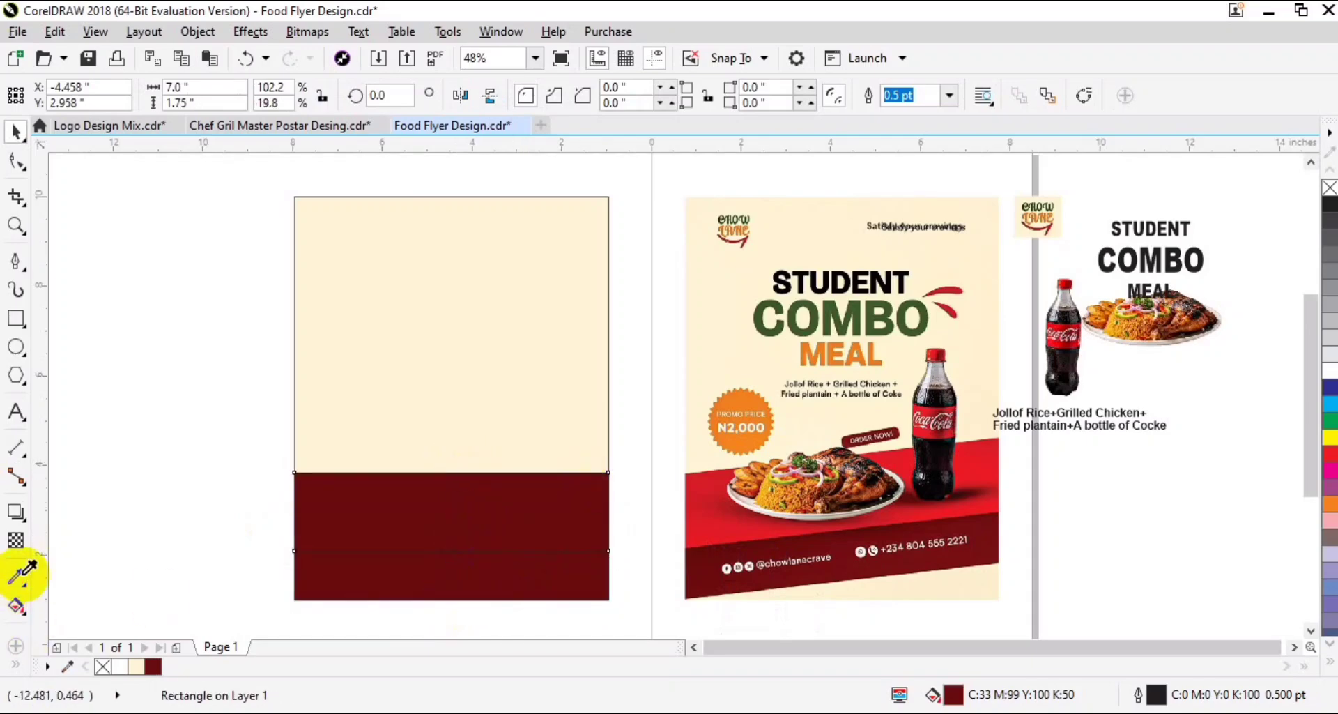
left_click(728, 519)
left_click(547, 511)
key("space")
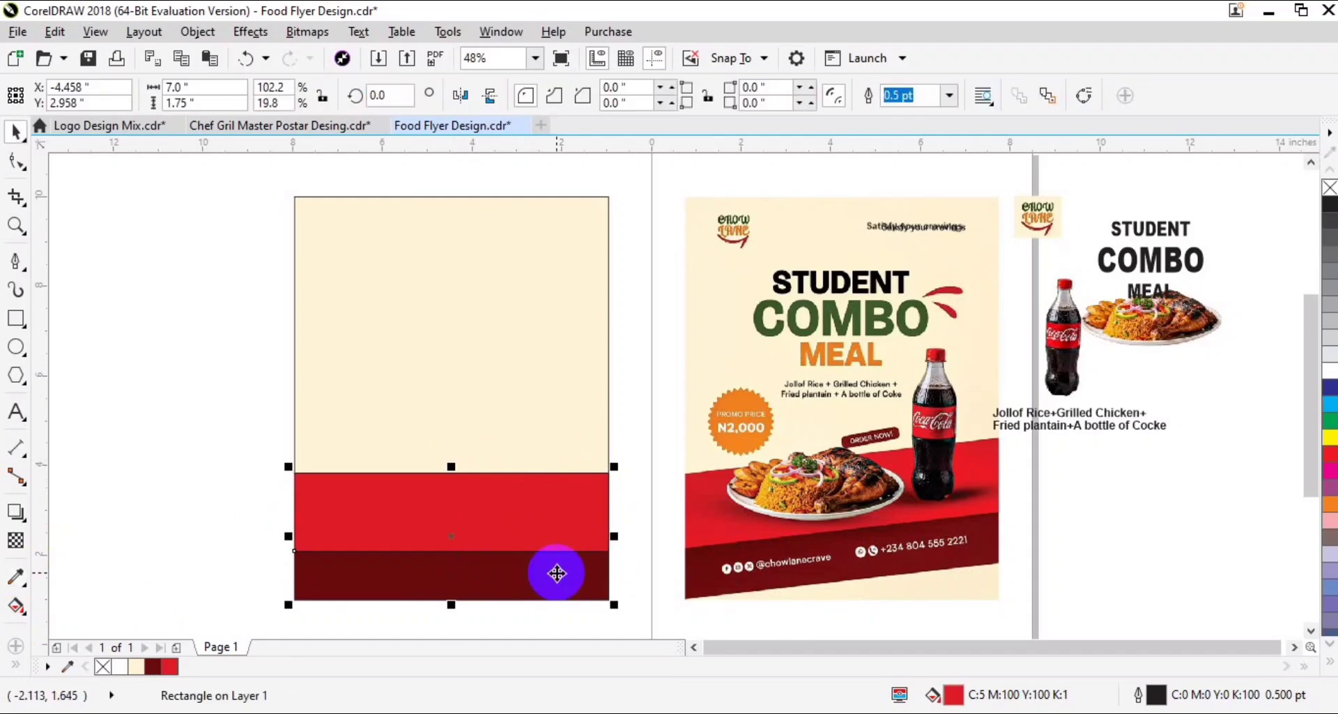
- Remove the outlines of both red bands and skew them vertically by about 6.2 degrees so they rise toward the flyer's right edge
left_click(559, 567, "shift")
right_click(1328, 187)
left_click(601, 534)
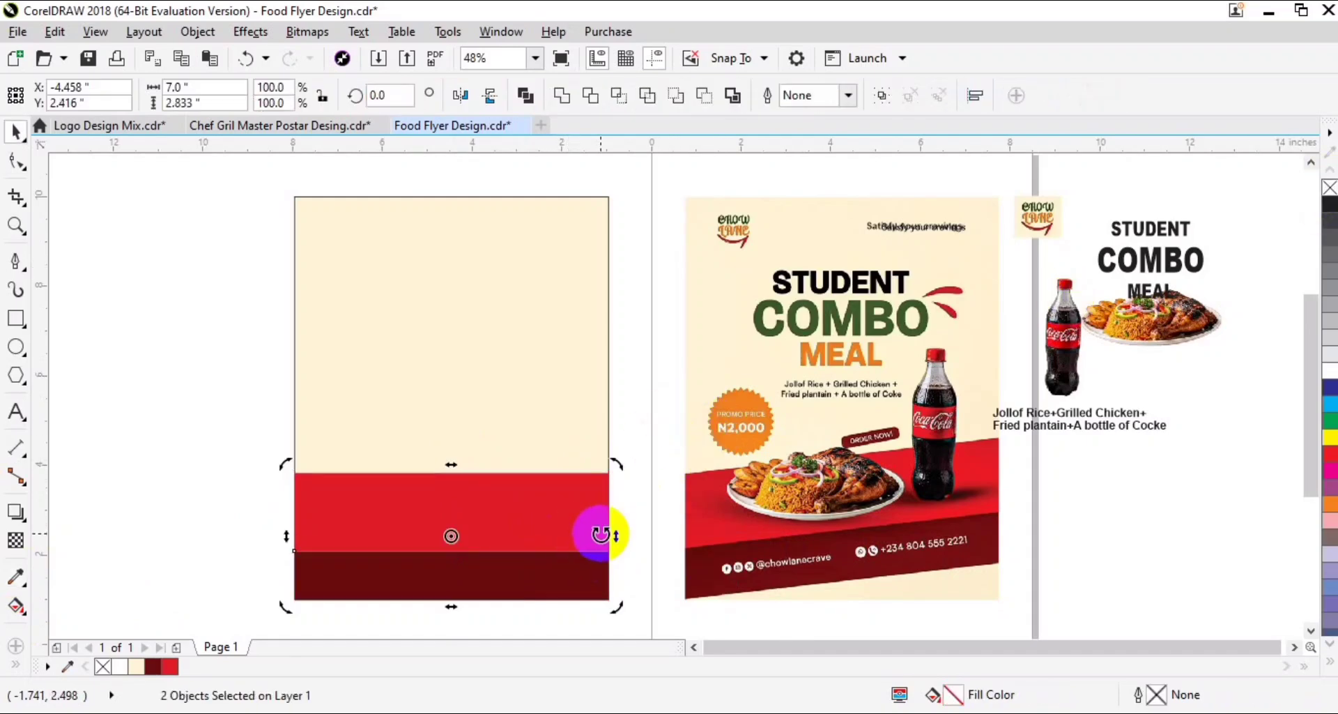
left_click_drag(610, 540, 611, 506)
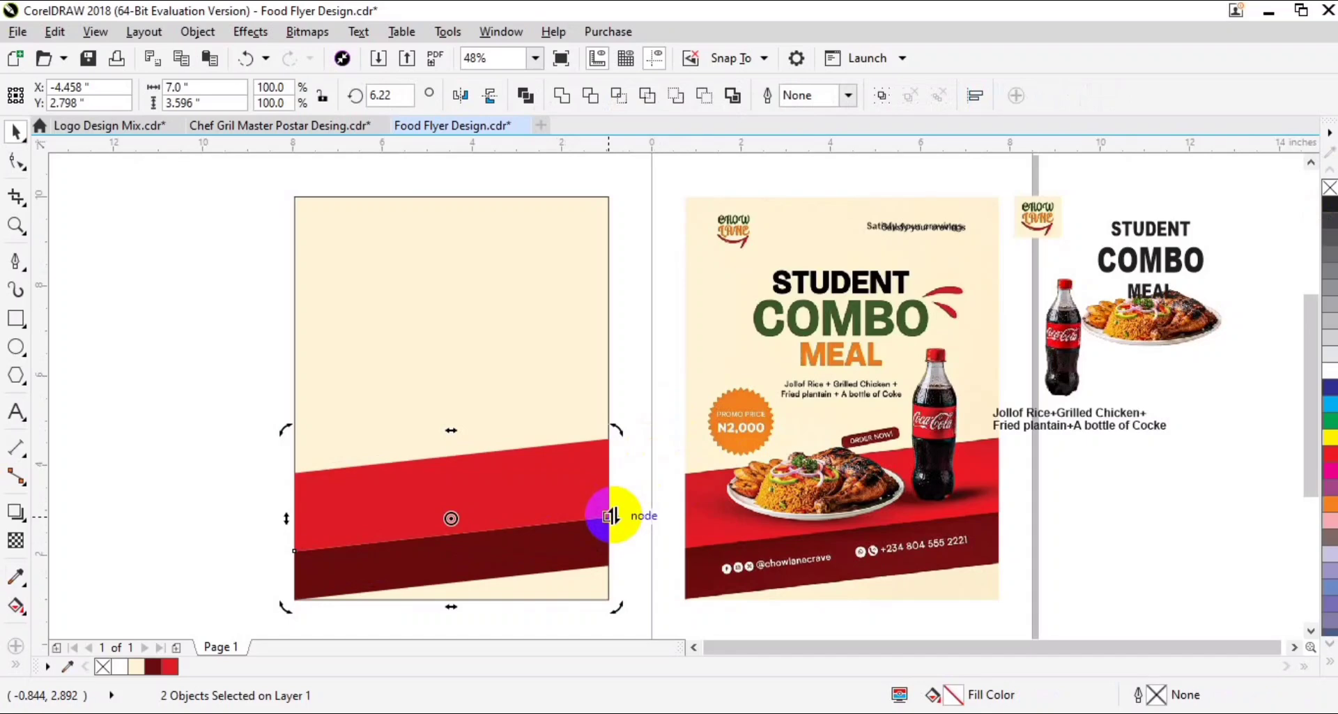
- Move the Chow Lane logo to the new flyer's upper left corner and the "Satisfy your cravings" tagline to its upper right
left_click_drag(1037, 216, 333, 228)
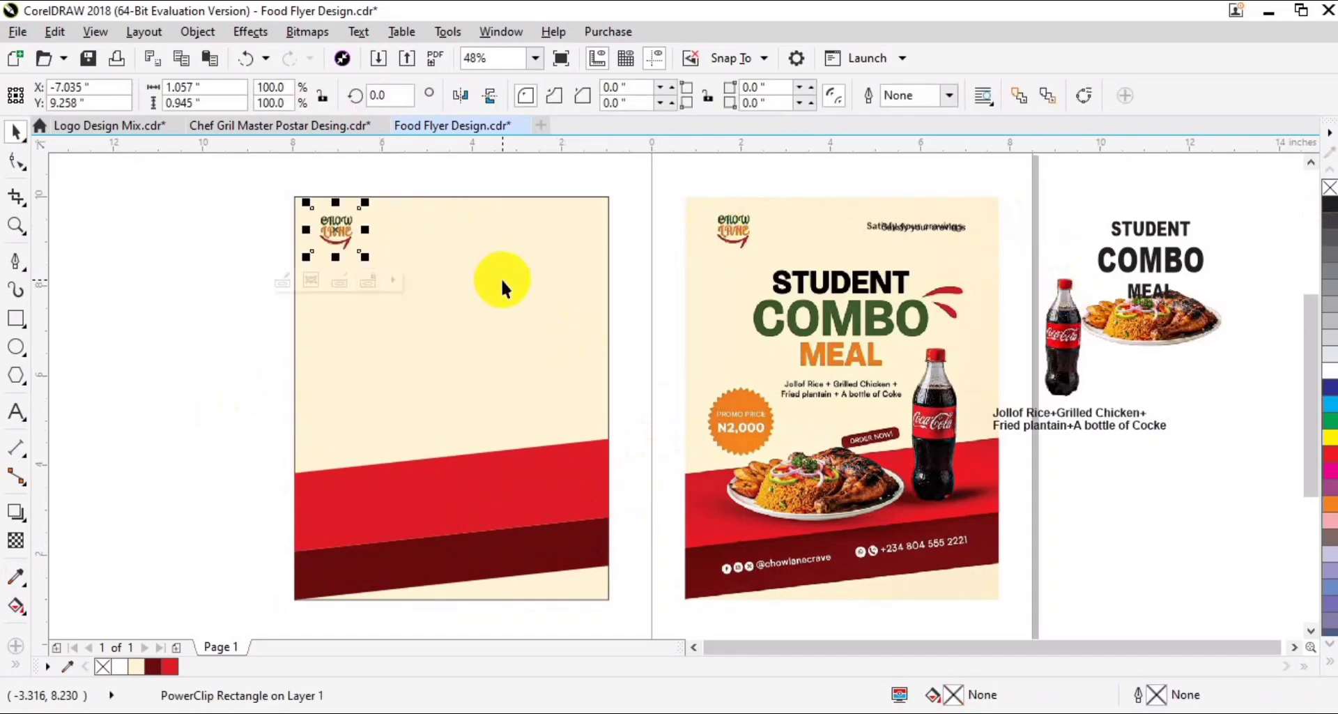
left_click(1014, 269)
left_click_drag(954, 229, 570, 229)
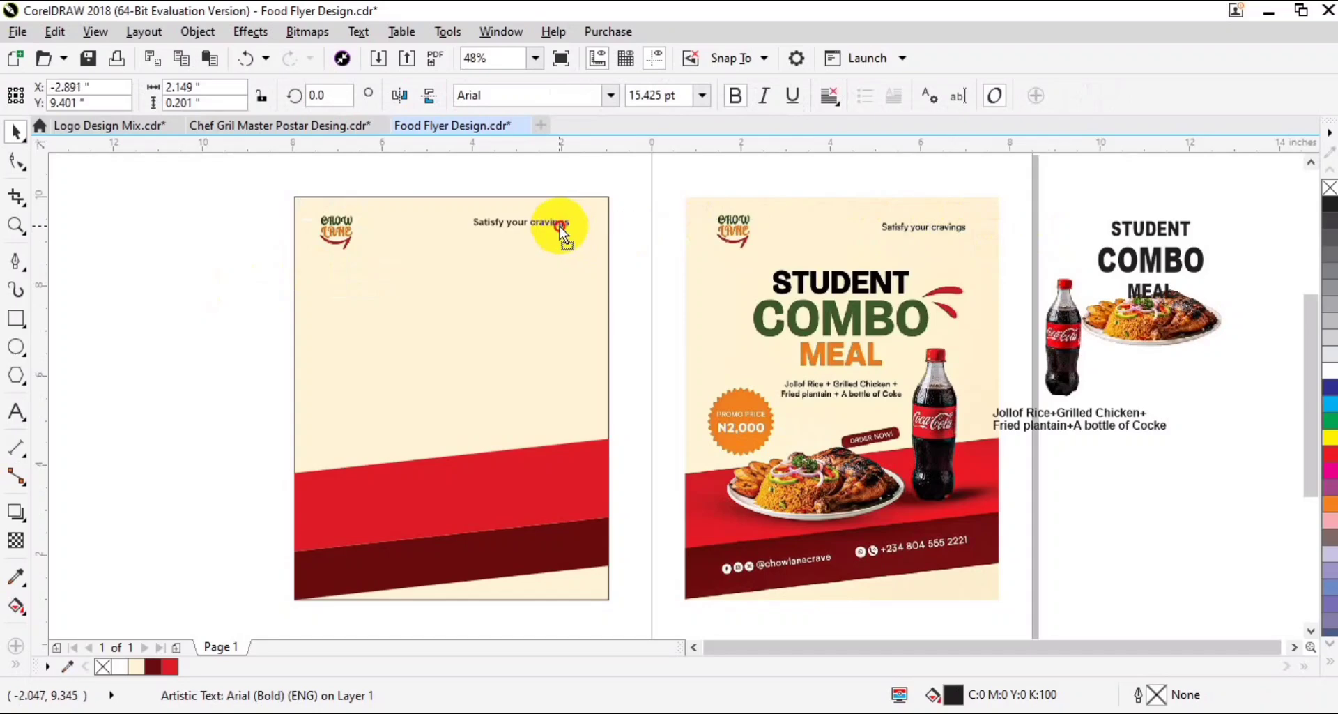
- Move the STUDENT COMBO MEAL text onto the flyer below the logo and scale it up to about 126%
left_click(1241, 203)
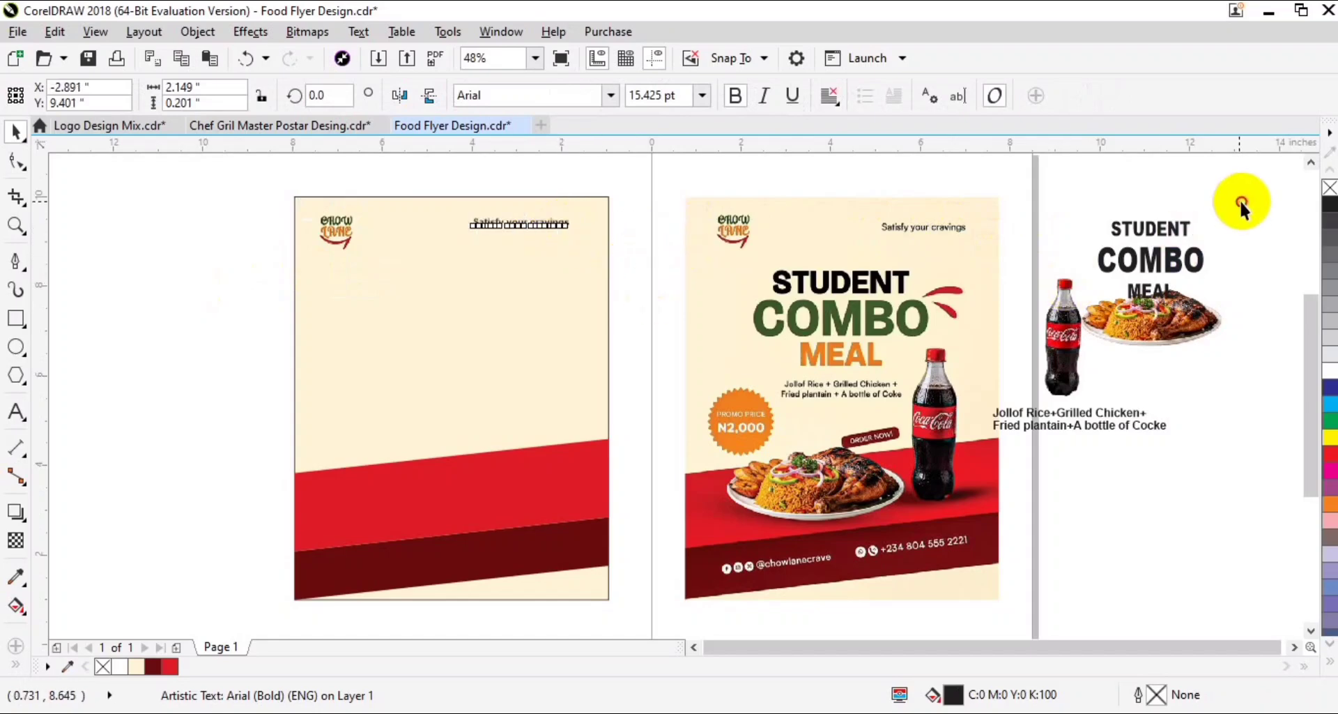
left_click_drag(1139, 306, 437, 284)
key("F2")
left_click_drag(748, 182, 256, 389)
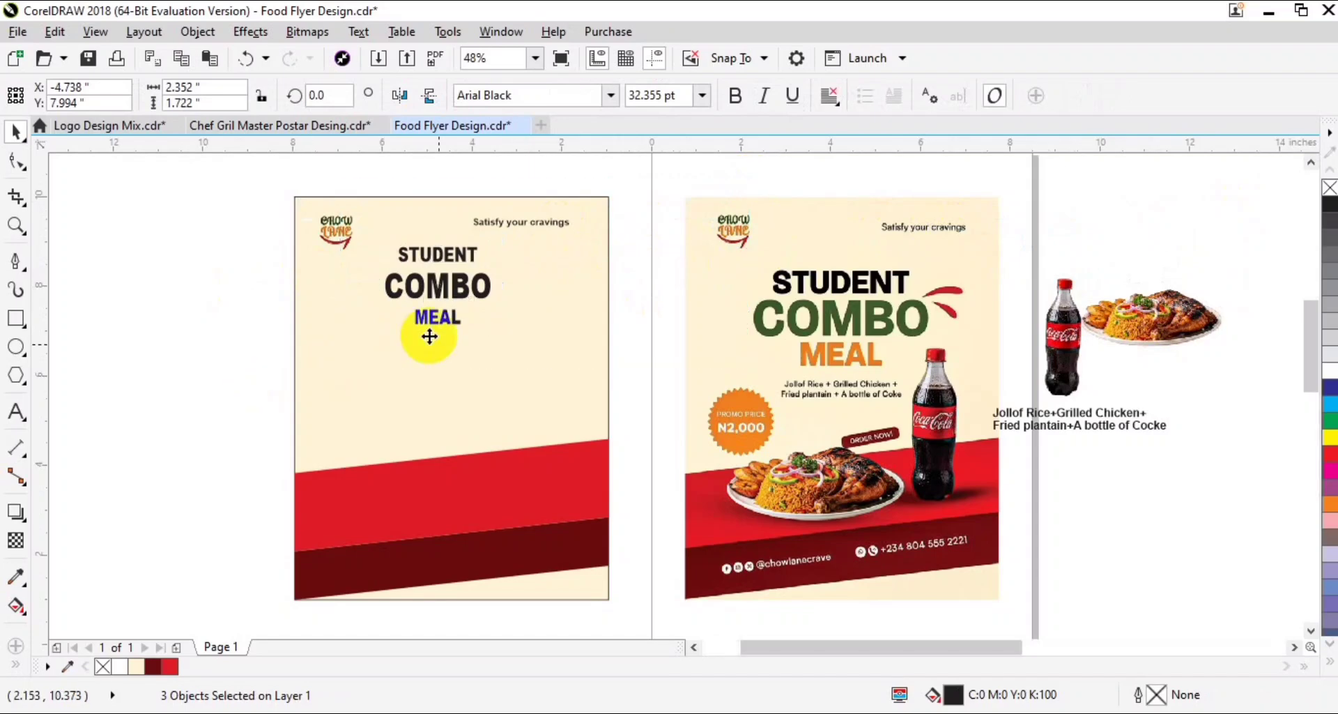
left_click_drag(671, 402, 718, 399)
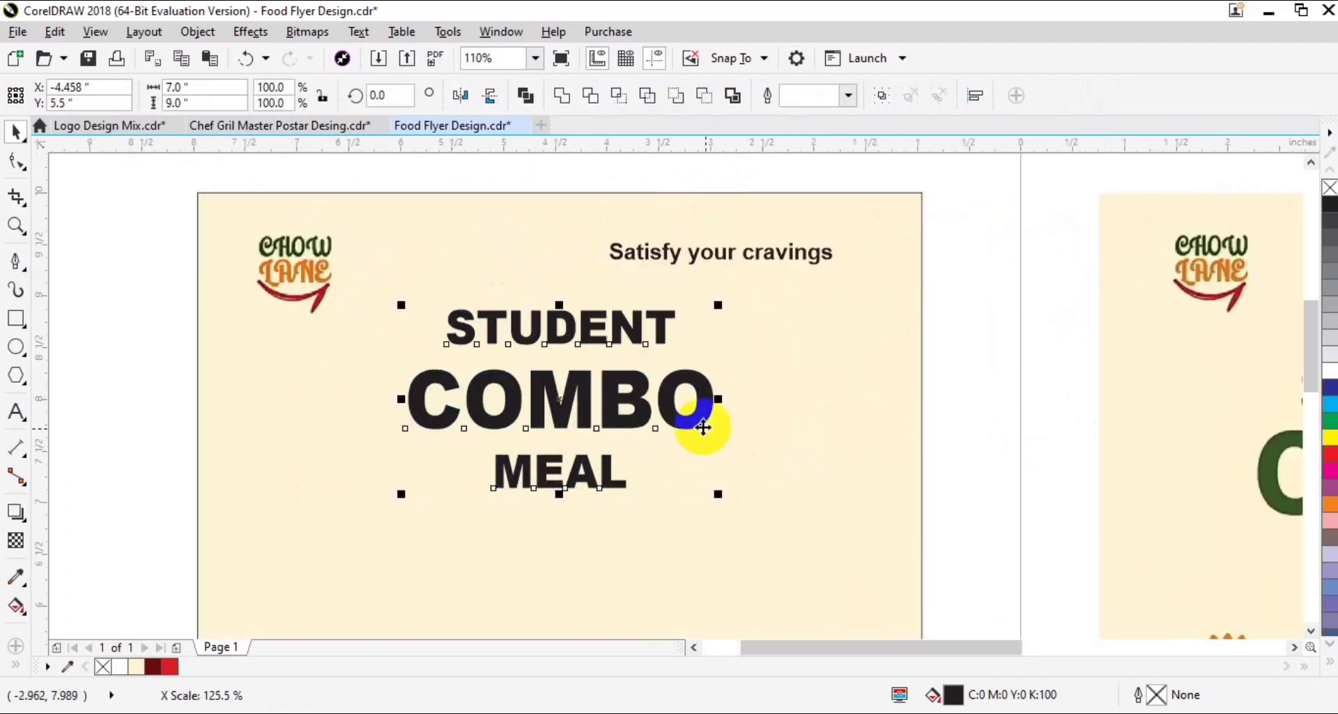
left_click_drag(401, 493, 322, 542)
left_click(995, 373)
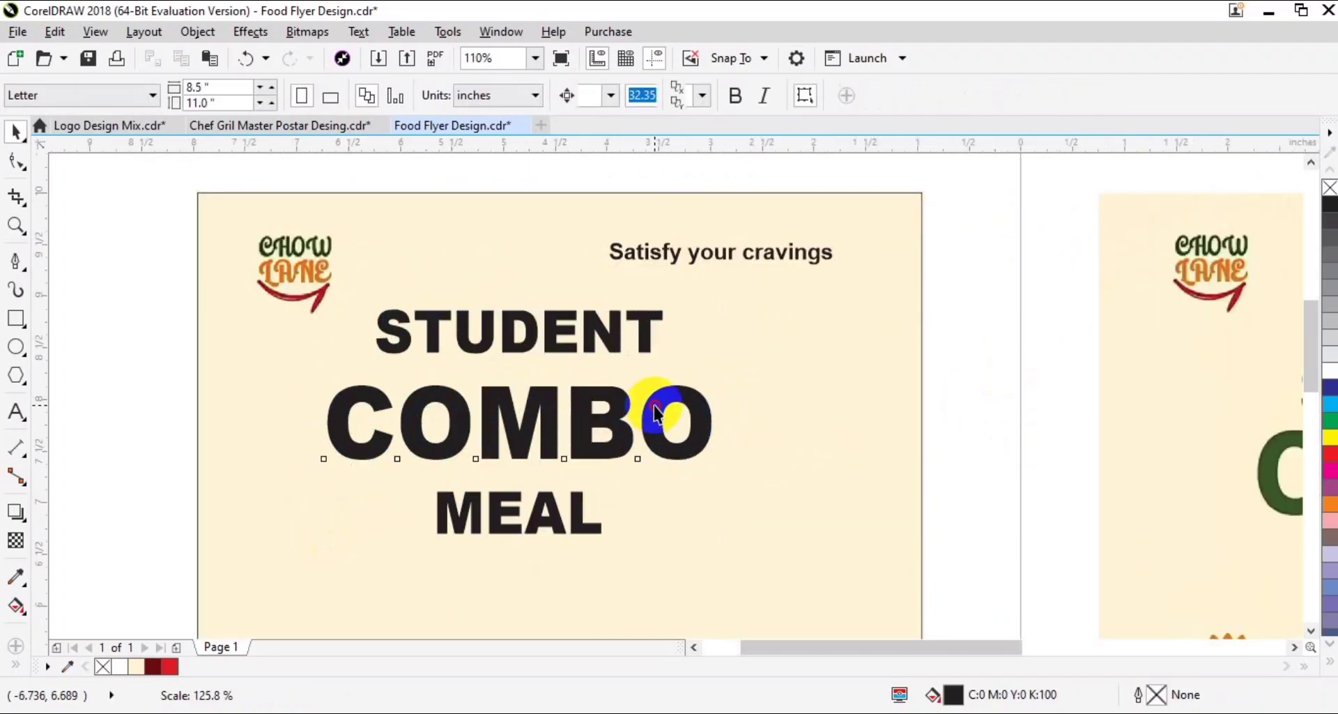
- Tighten the spacing between the three headline lines, stretch them slightly taller and center them horizontally on the flyer
left_click(655, 403)
left_click_drag(574, 506, 573, 480)
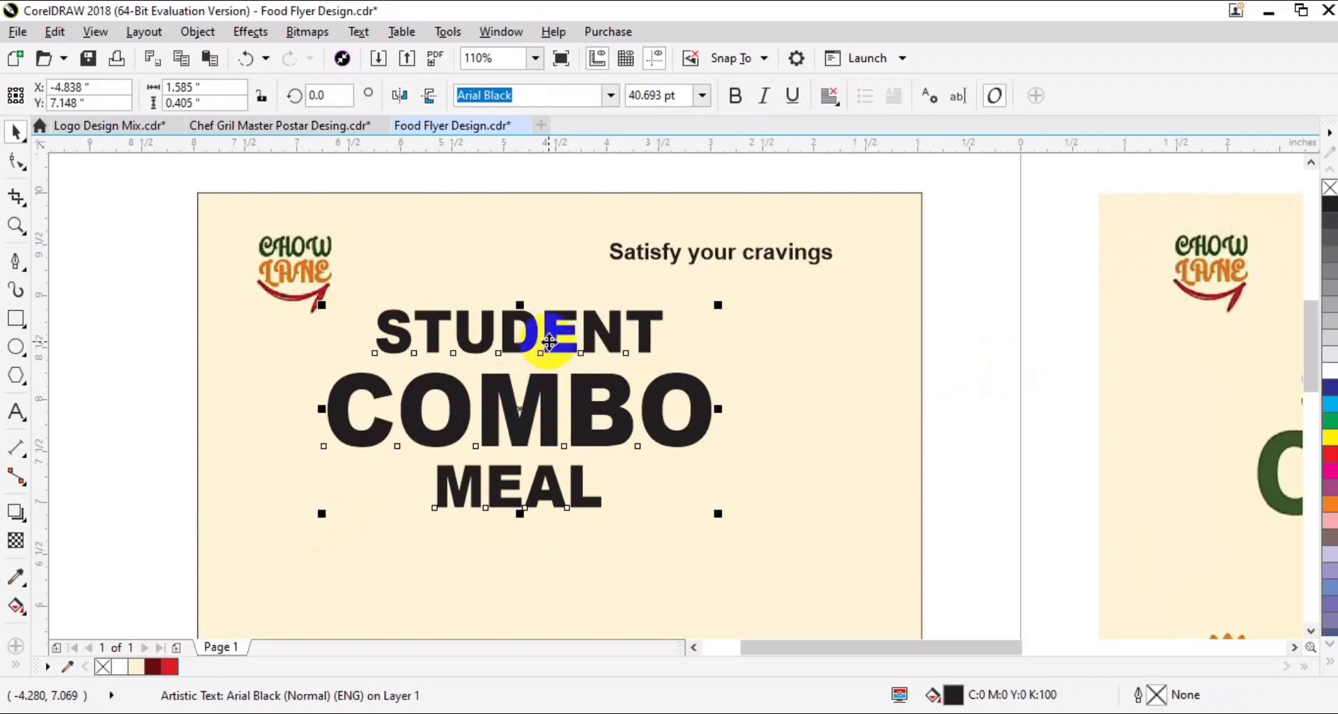
left_click_drag(525, 517, 526, 539)
left_click(743, 519, "shift")
key("c")
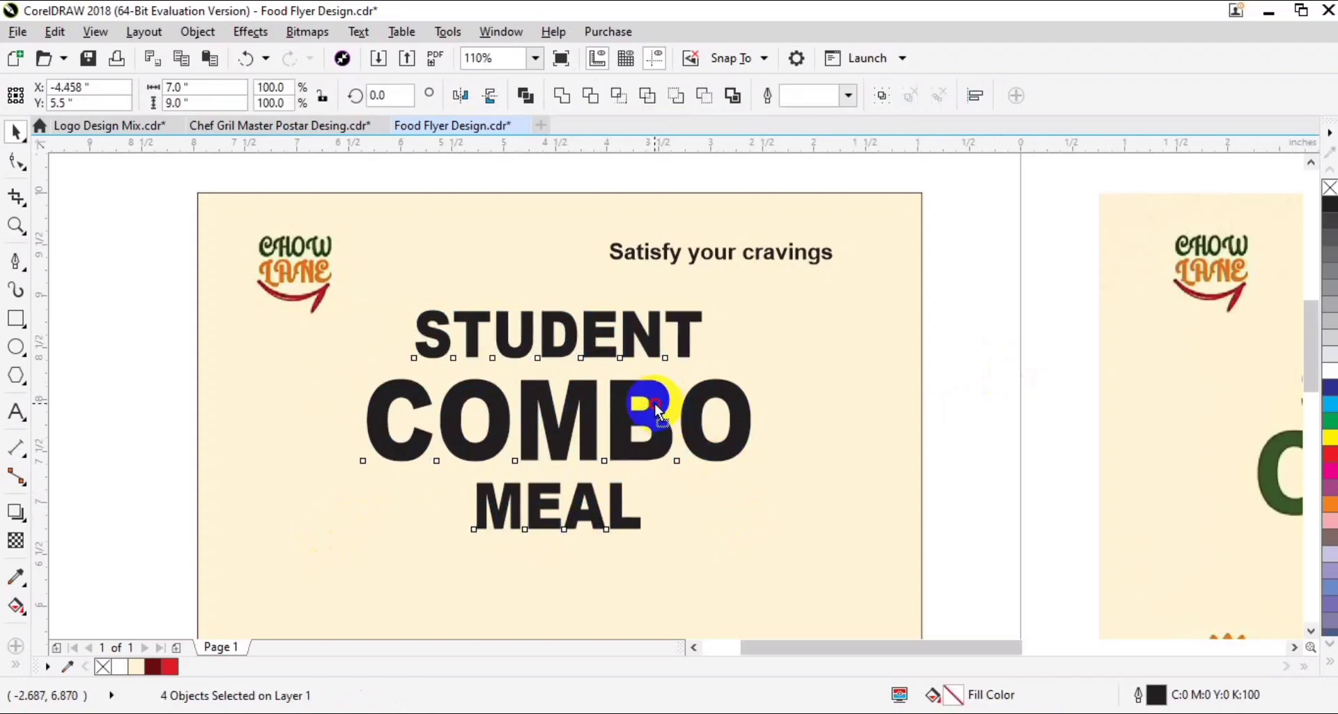
left_click_drag(655, 403, 655, 423)
scroll(655, 421, "down", 2)
left_click_drag(824, 438, 755, 438)
left_click(128, 437)
left_click(23, 569)
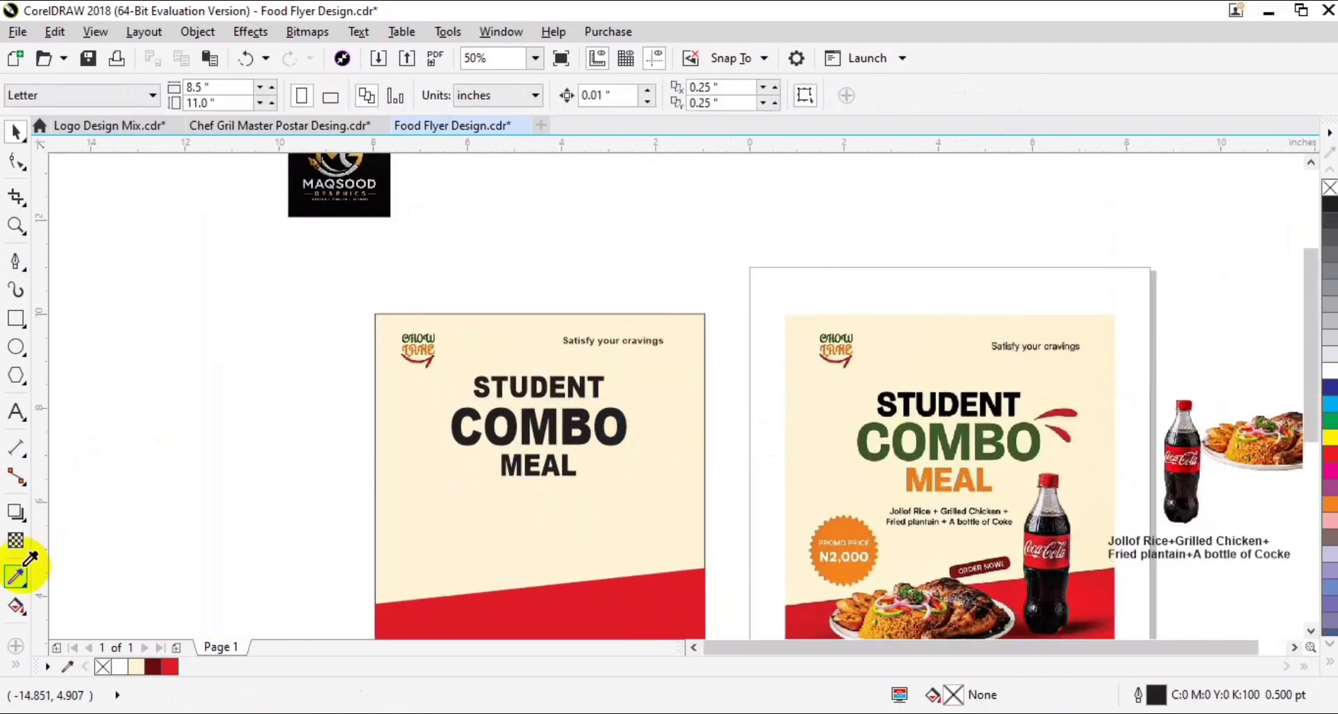
left_click(565, 466)
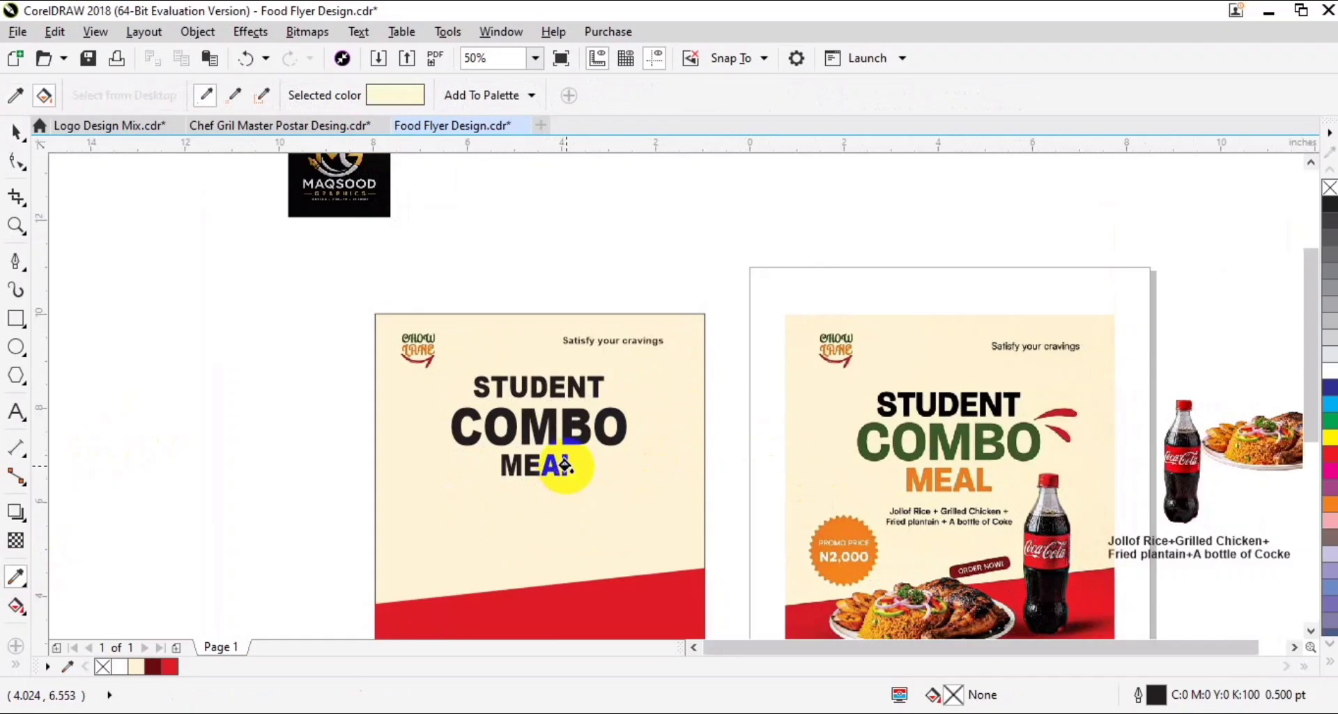
key("space")
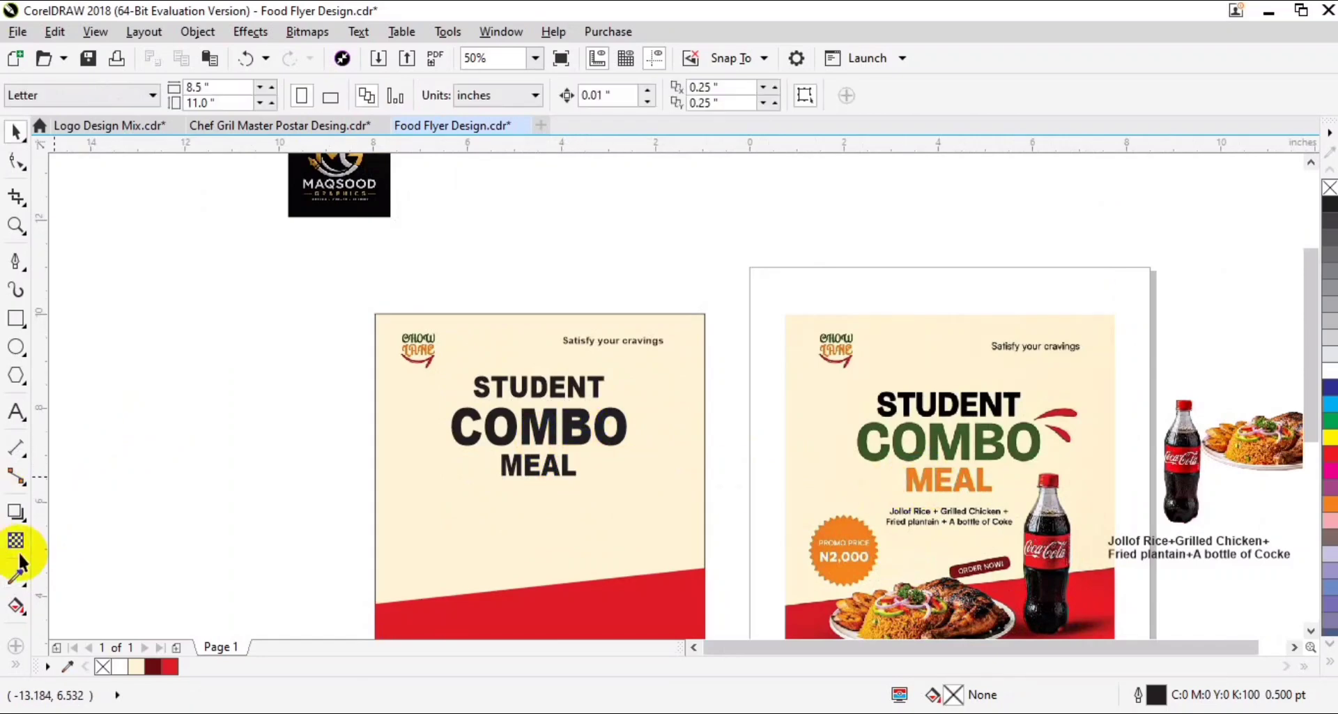
- Color the word MEAL with the orange sampled from the reference flyer's price badge
left_click(5, 570)
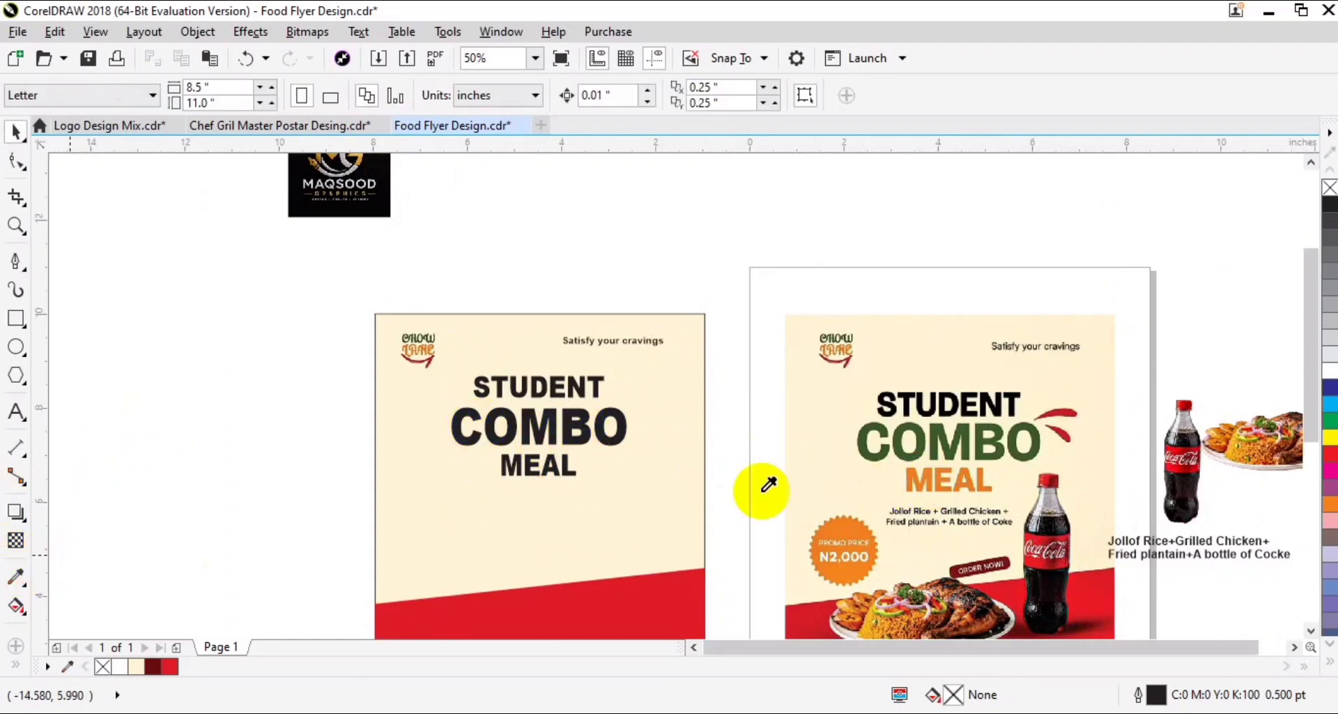
left_click(843, 522)
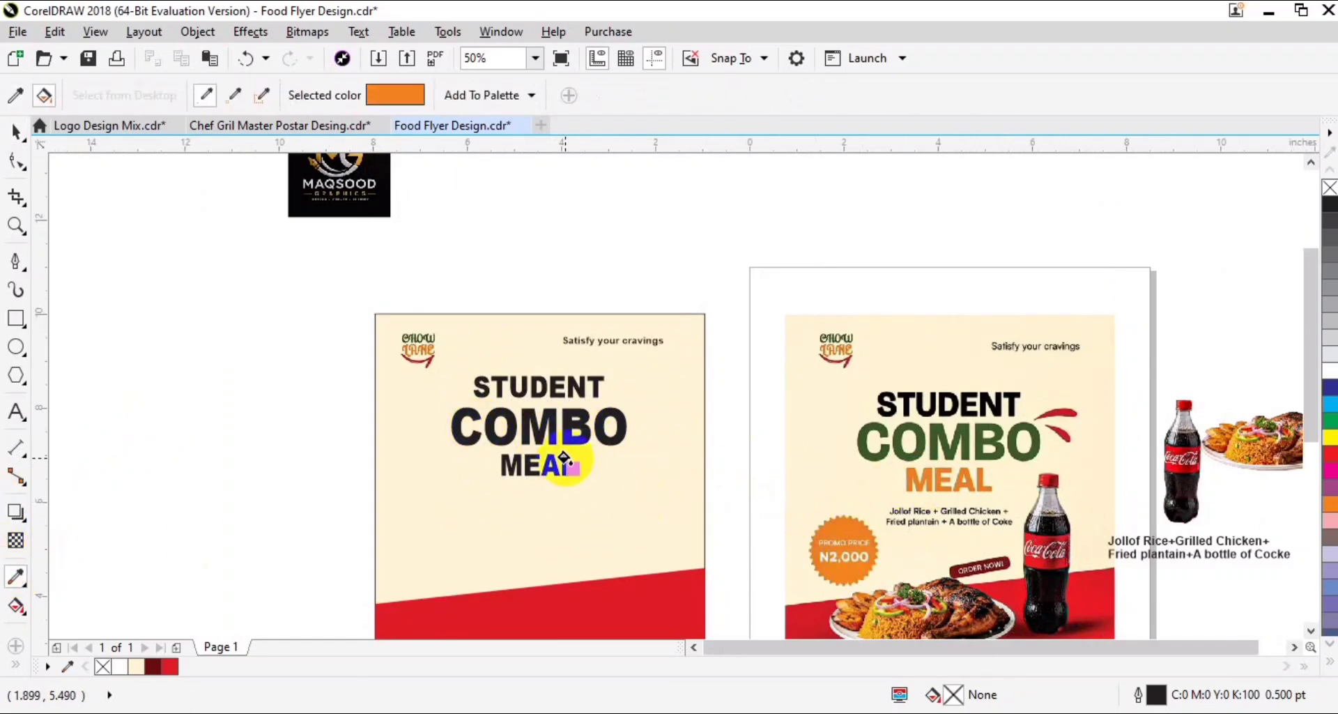
key("space")
- Color the word COMBO with the dark green (C:76 M:40 Y:100 K:34) sampled from the reference headline
left_click(607, 442)
left_click(14, 574)
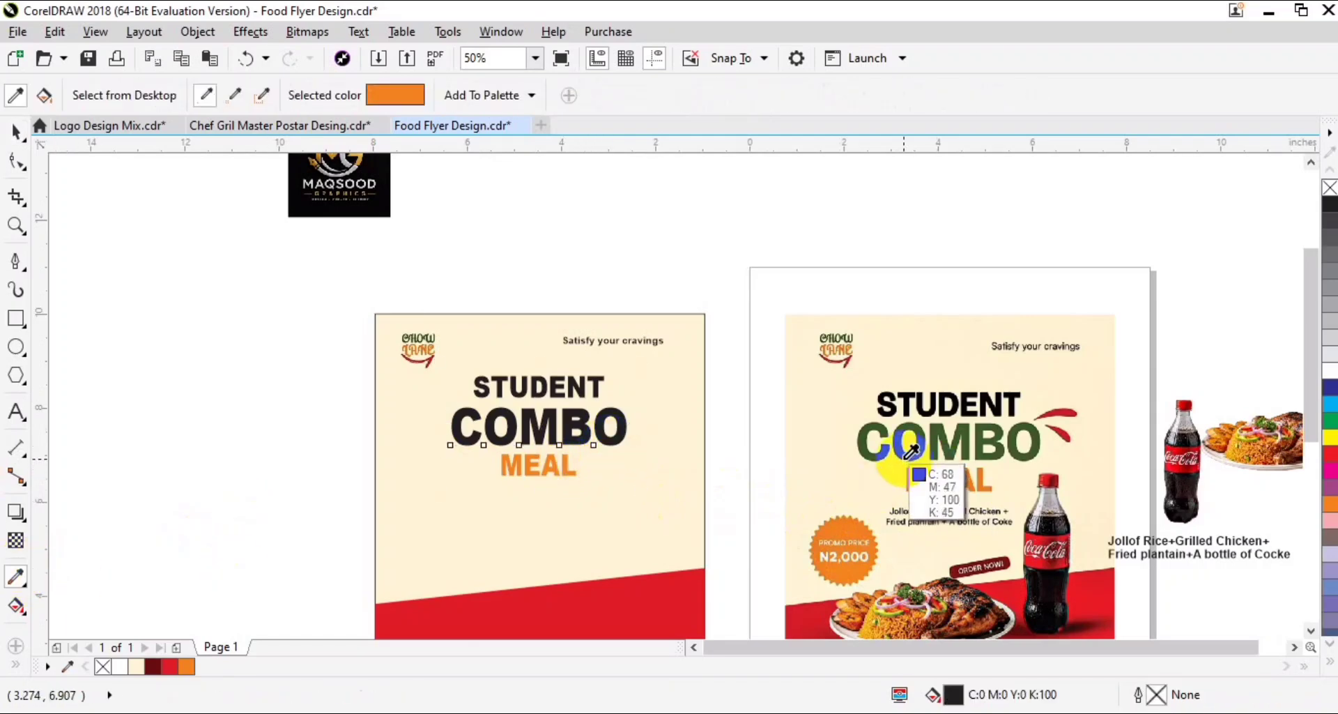
left_click(910, 446)
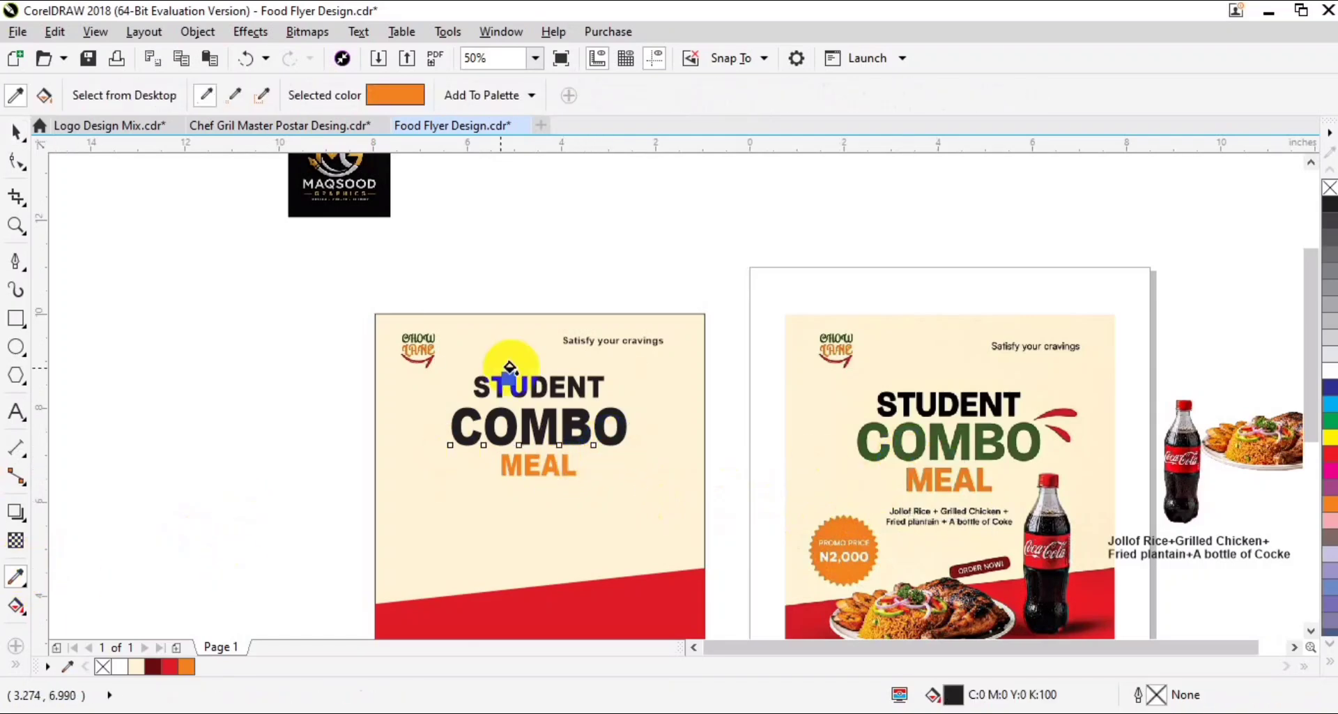
left_click(564, 422)
key("space")
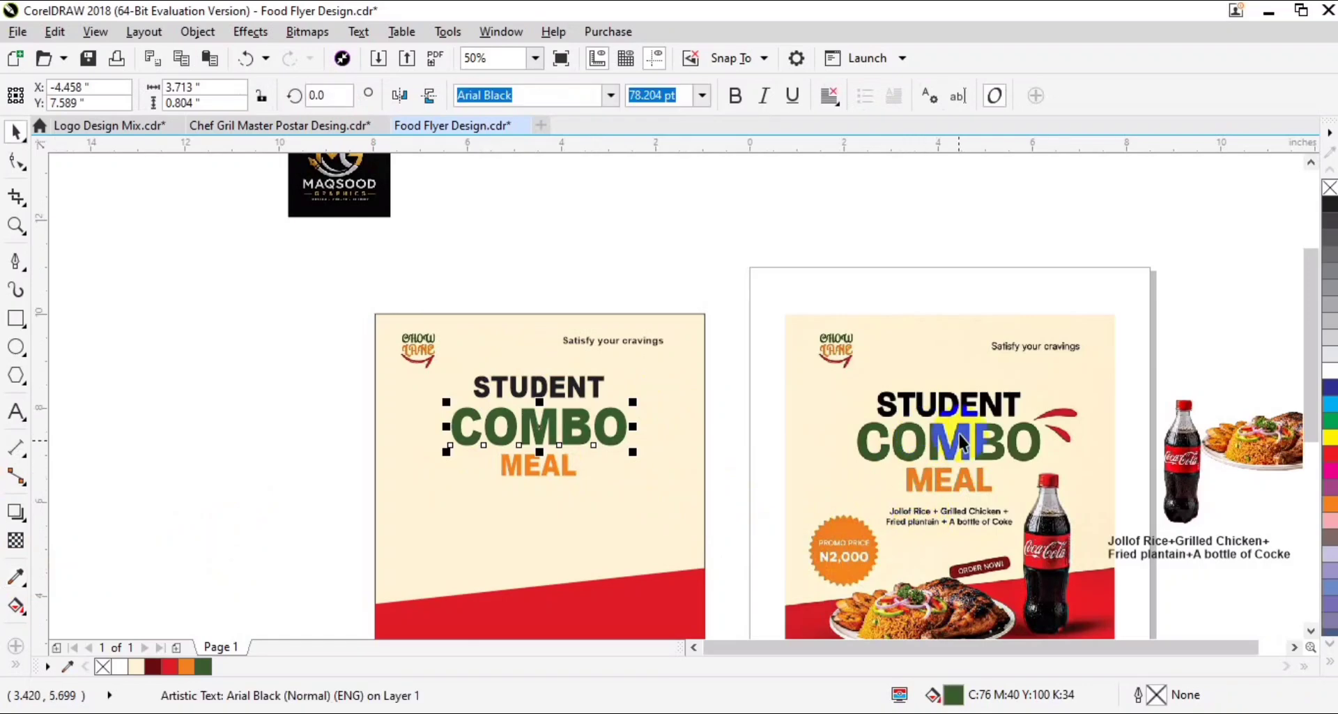
- Move the two-line Jollof Rice description below MEAL and center-align its text
left_click_drag(1150, 550, 526, 513)
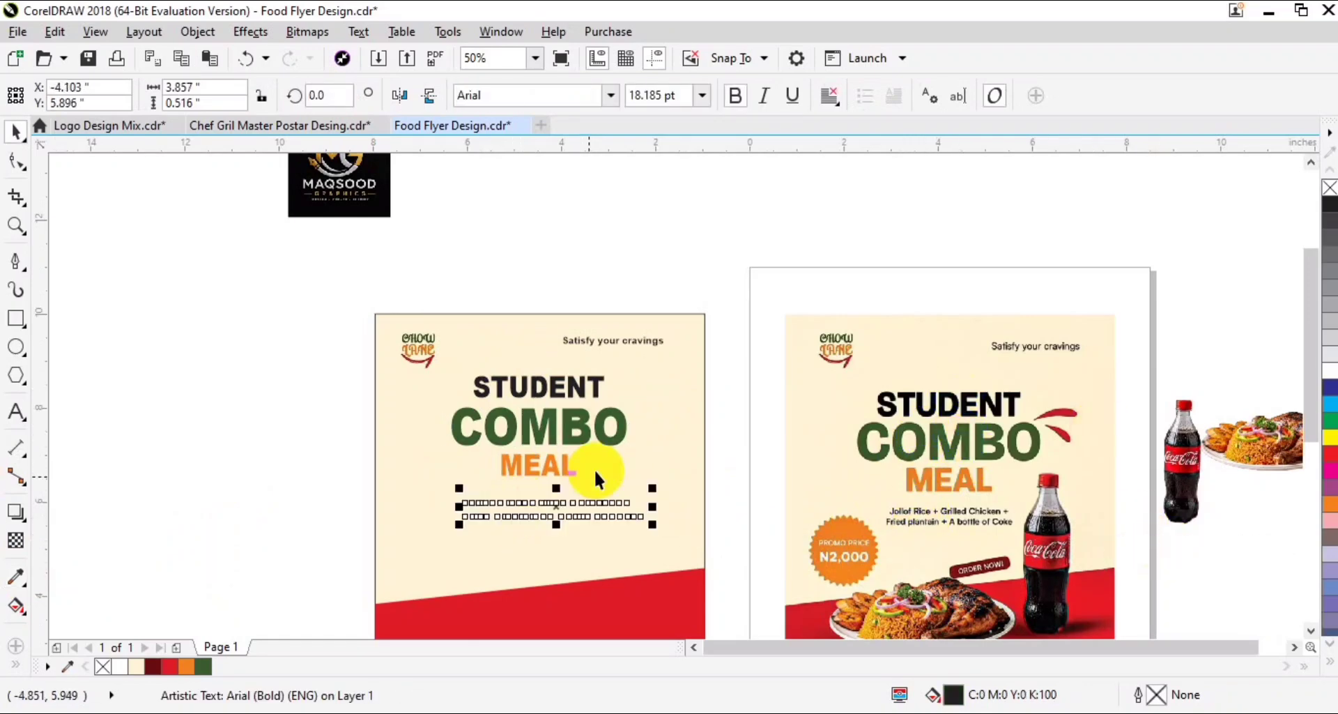
left_click(830, 95)
left_click(832, 165)
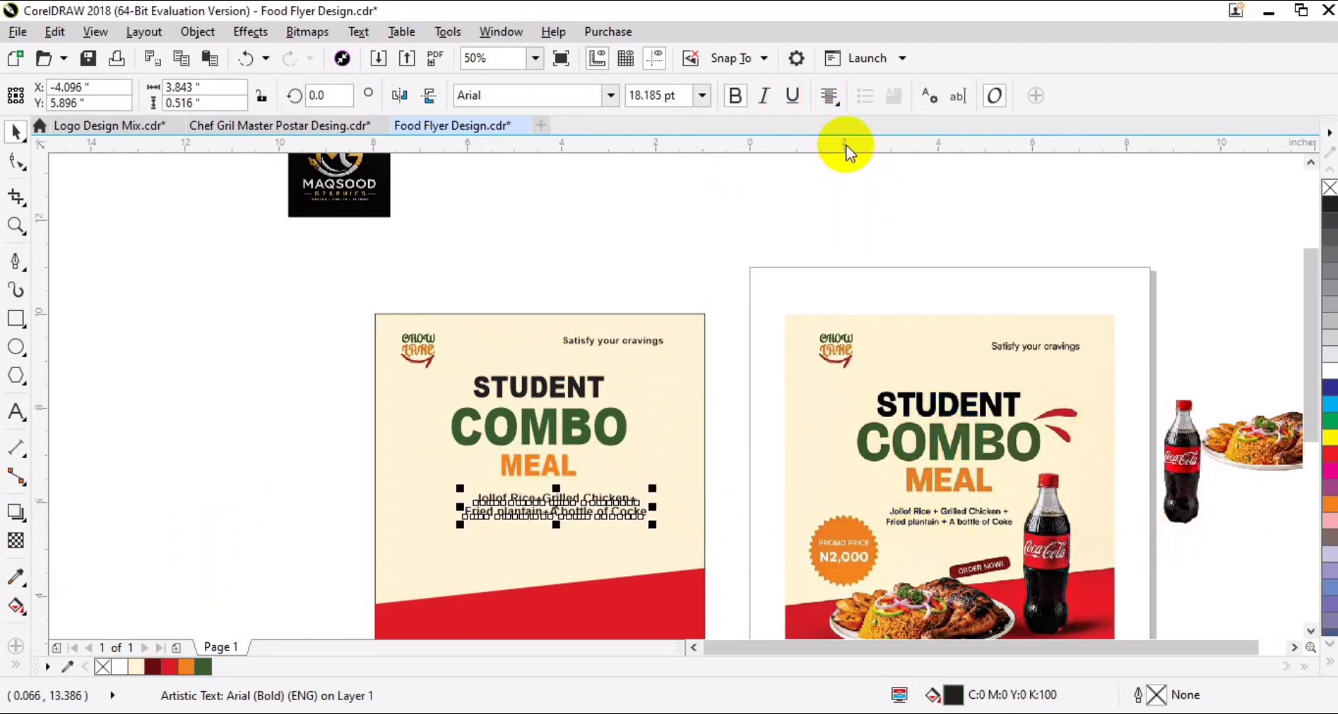
- Center the description text horizontally on the flyer and narrow it to about 3.63 inches
left_click(674, 460, "shift")
key("c")
left_click(635, 507)
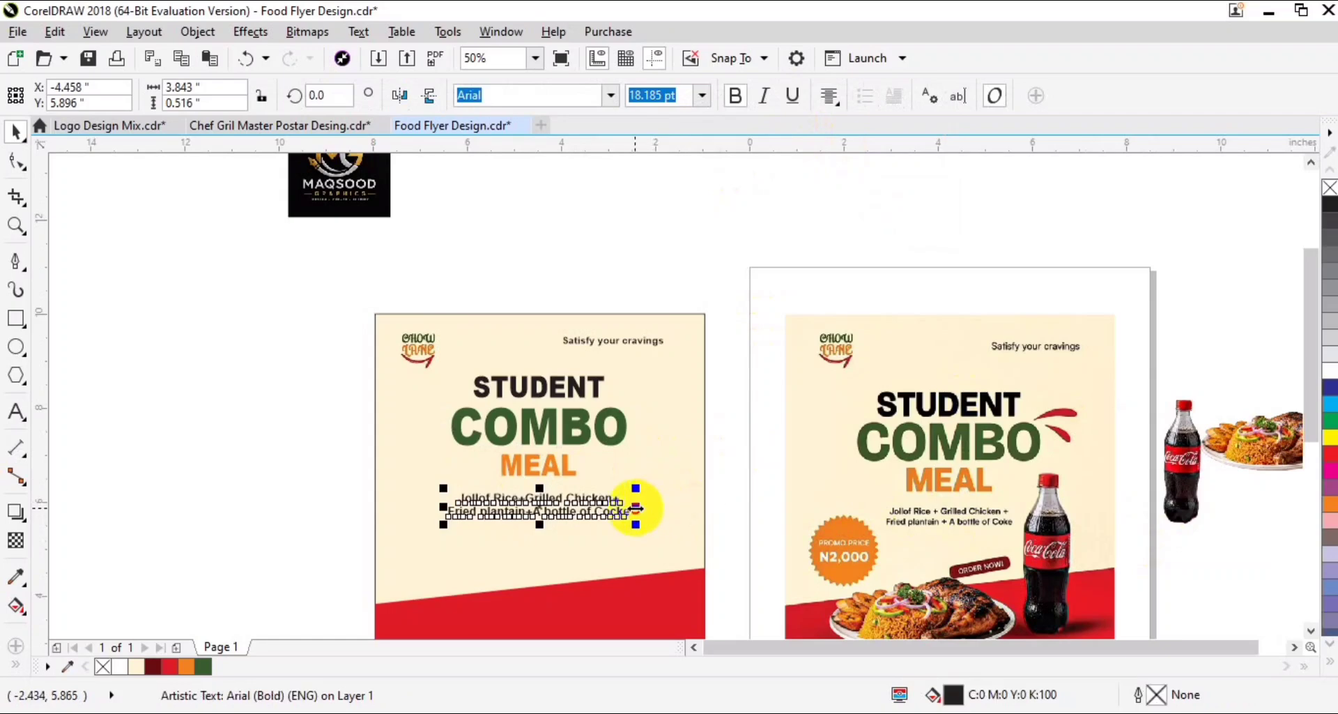
- Draw a 25-sided polygon about 1.79 inches wide in the empty area beside the flyer
left_click(15, 375)
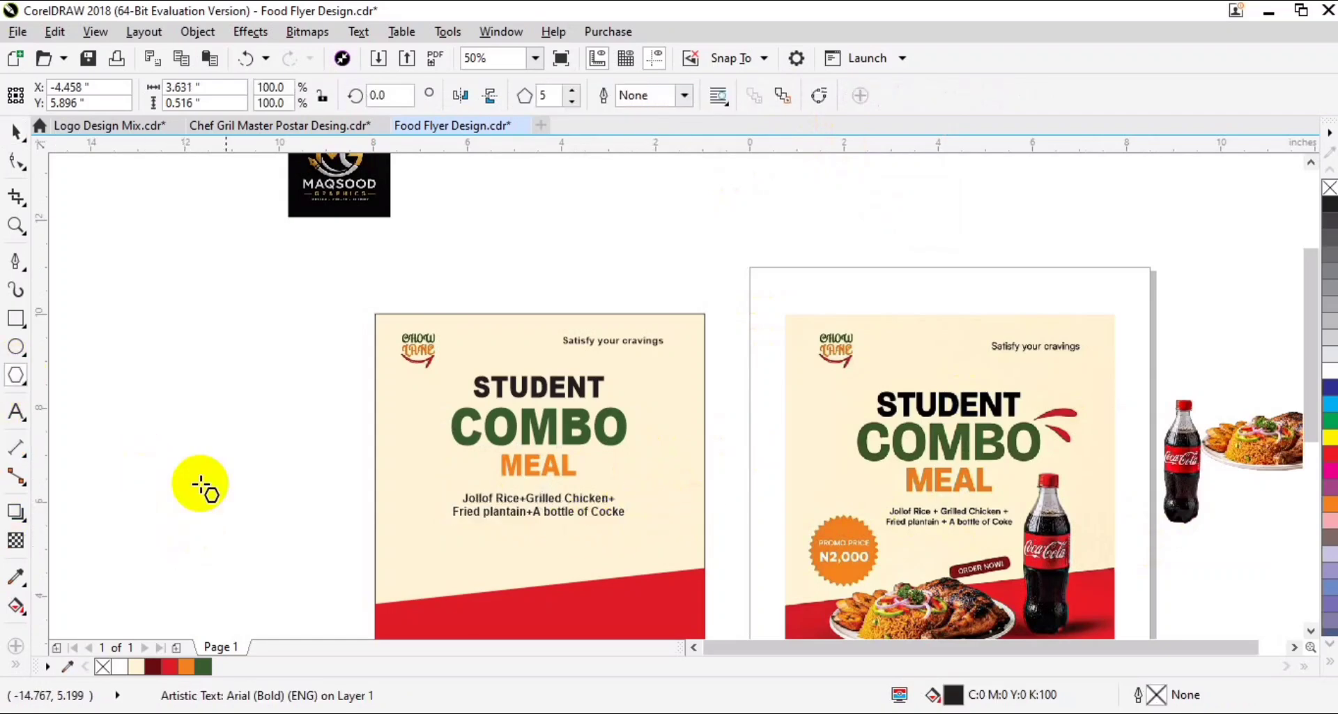
left_click_drag(137, 453, 229, 542)
double_click(548, 96)
type("25")
key("Return")
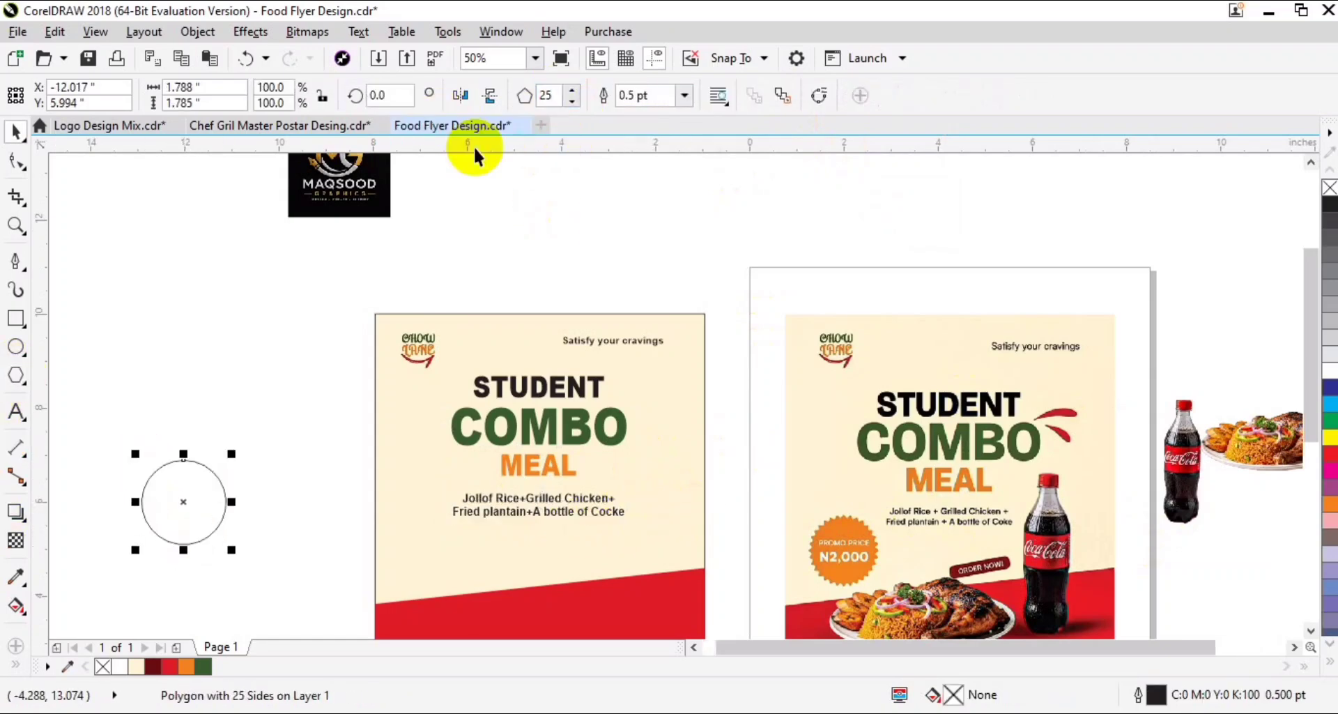
- Pull the polygon's alternate nodes inward to form a starburst, and apply the document's orange to its fill and outline
key("F10")
scroll(207, 454, "up", 3)
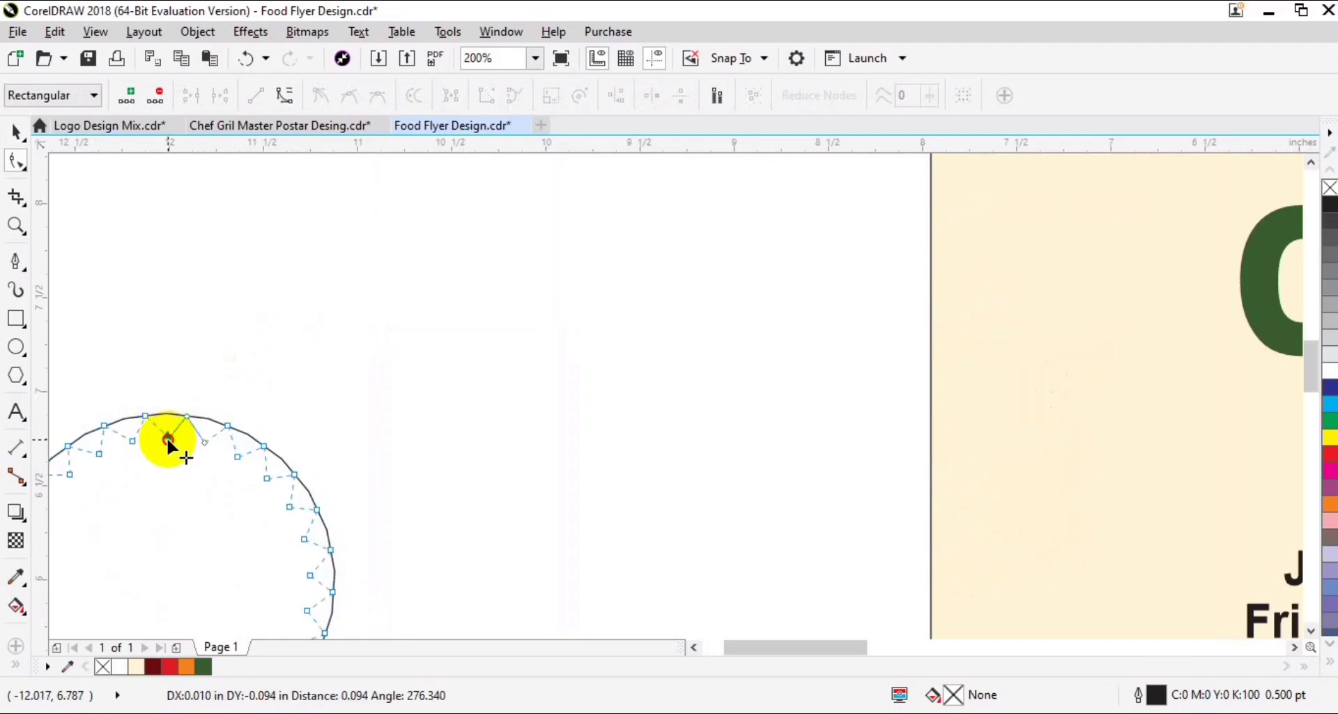
left_click_drag(168, 439, 167, 440)
key("space")
left_click(187, 668)
right_click(187, 669)
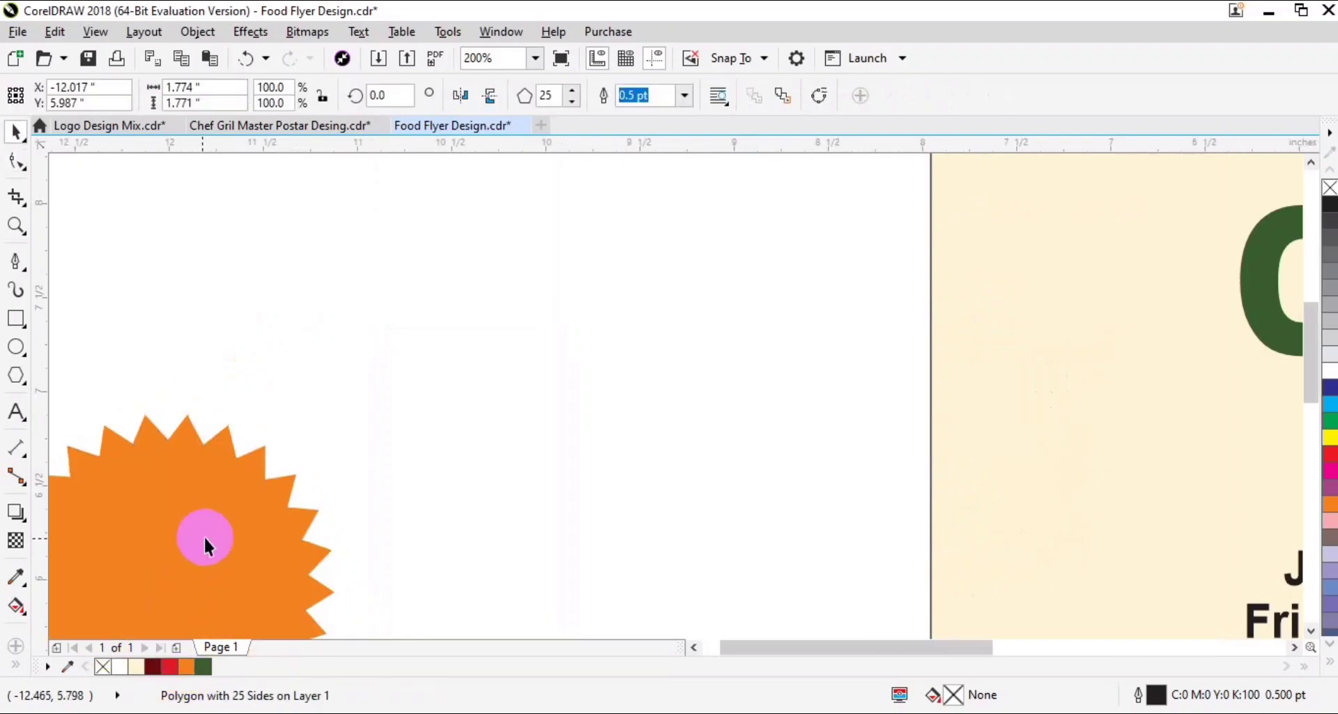
- Move the orange starburst onto the flyer's left side, below the description text
scroll(203, 536, "down", 2)
scroll(322, 493, "down", 3)
left_click_drag(626, 453, 708, 427)
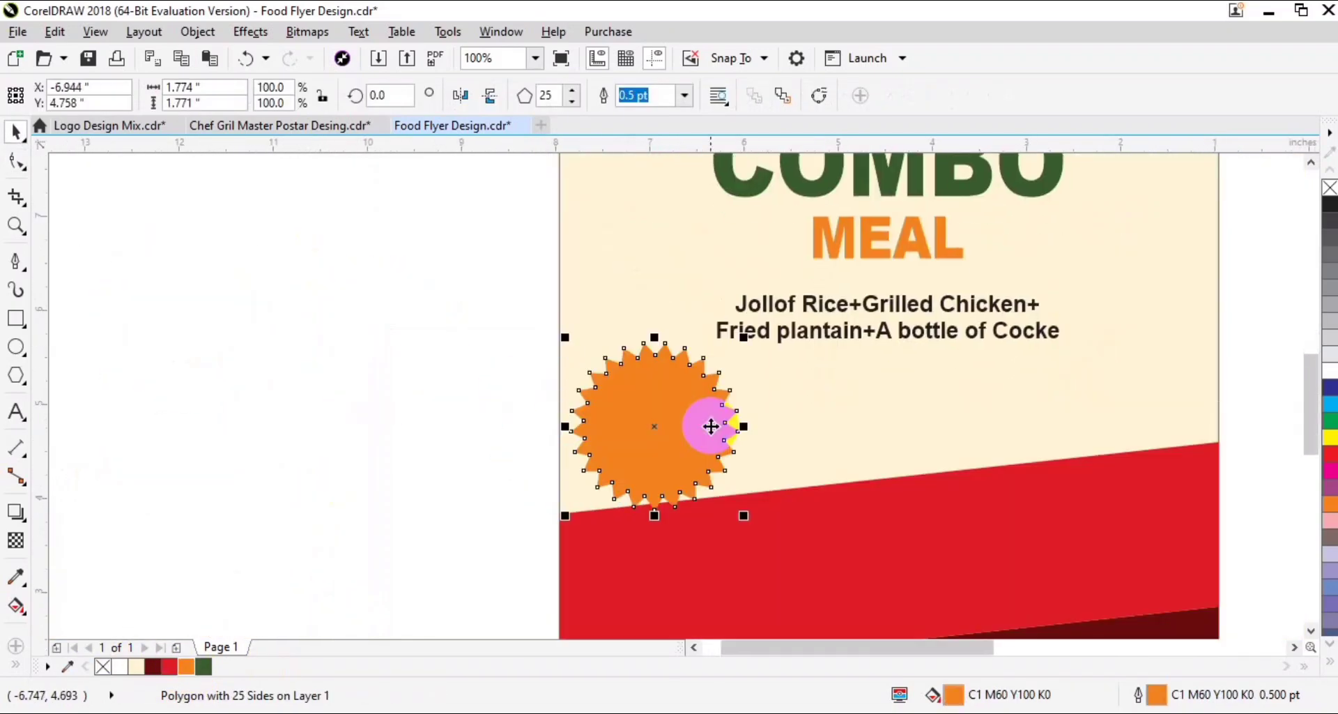
scroll(708, 428, "down", 2)
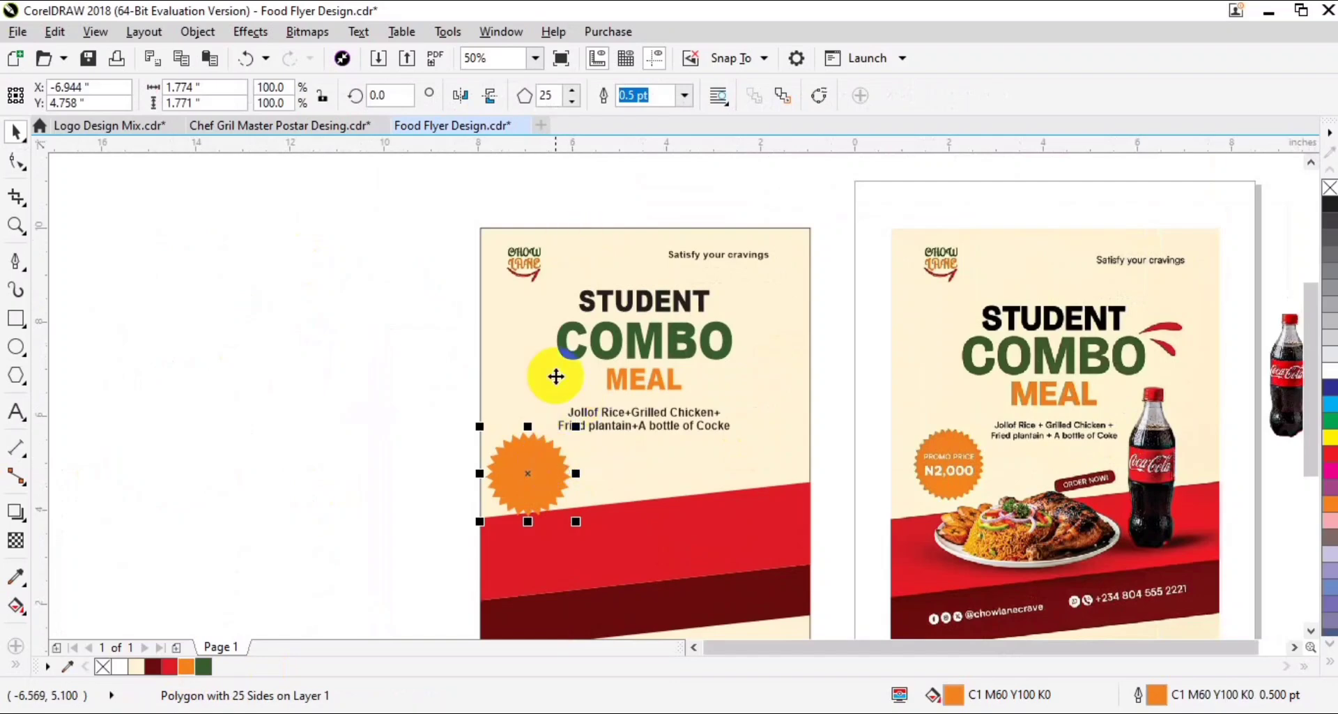
- Make the starburst's points shallower and resize it to about 1.59 by 1.45 inches just above the red band
left_click_drag(672, 397, 423, 540)
key("F10")
left_click_drag(607, 283, 606, 248)
key("space")
left_click_drag(772, 568, 736, 519)
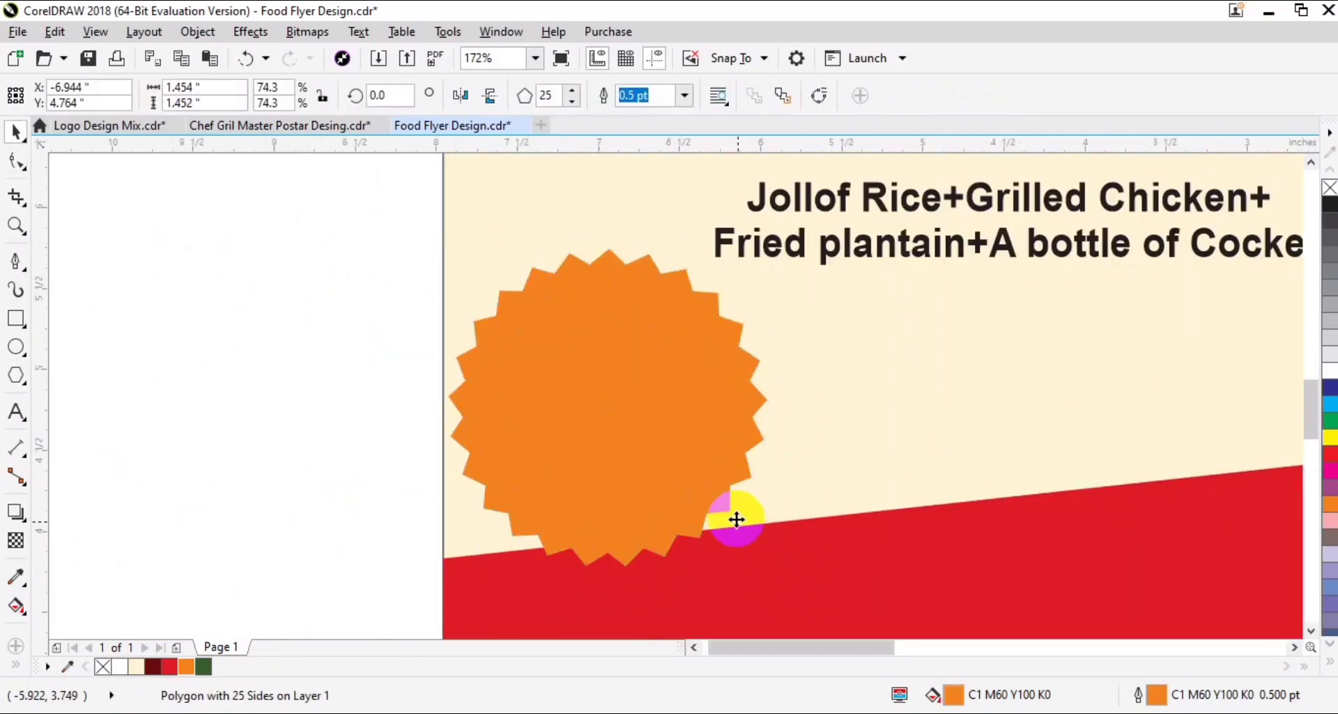
left_click_drag(643, 430, 642, 408)
left_click_drag(732, 377, 751, 378)
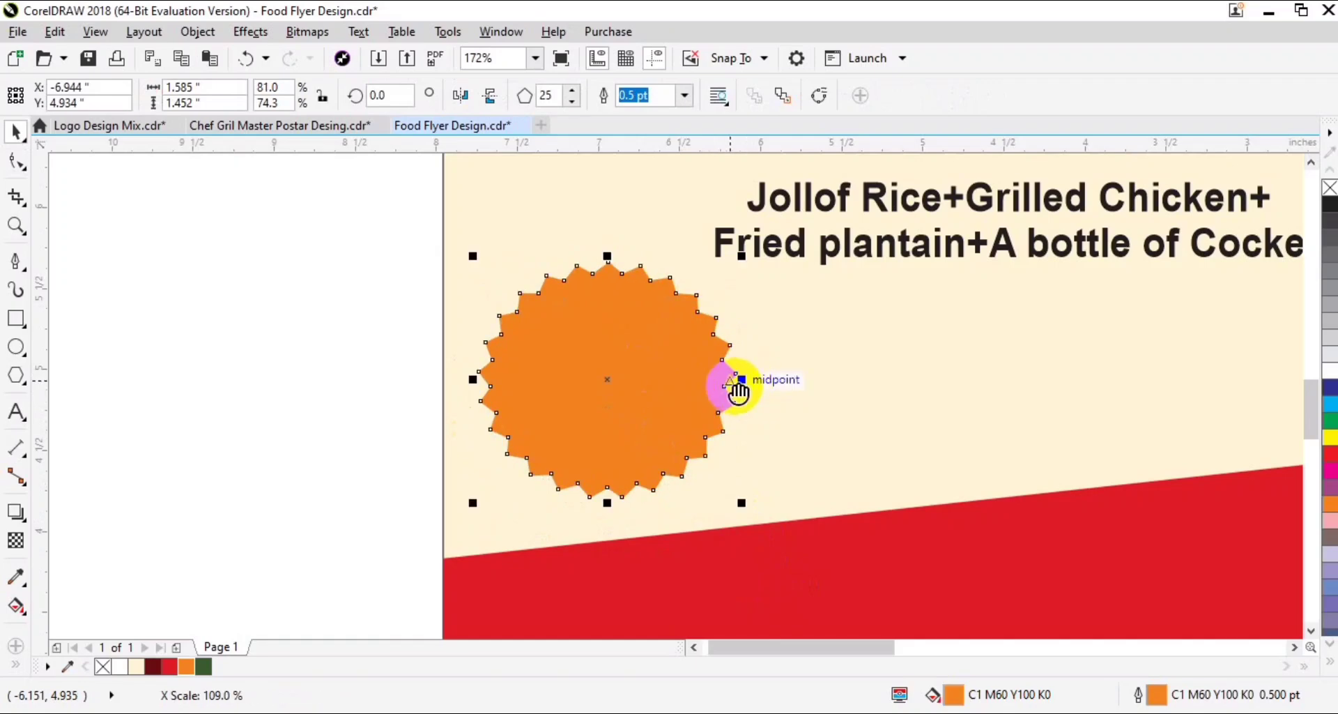
- Draw a rectangle about 1.79 by 0.47 inches below the description and fully round its corners to 0.236 inch
scroll(771, 421, "down", 4)
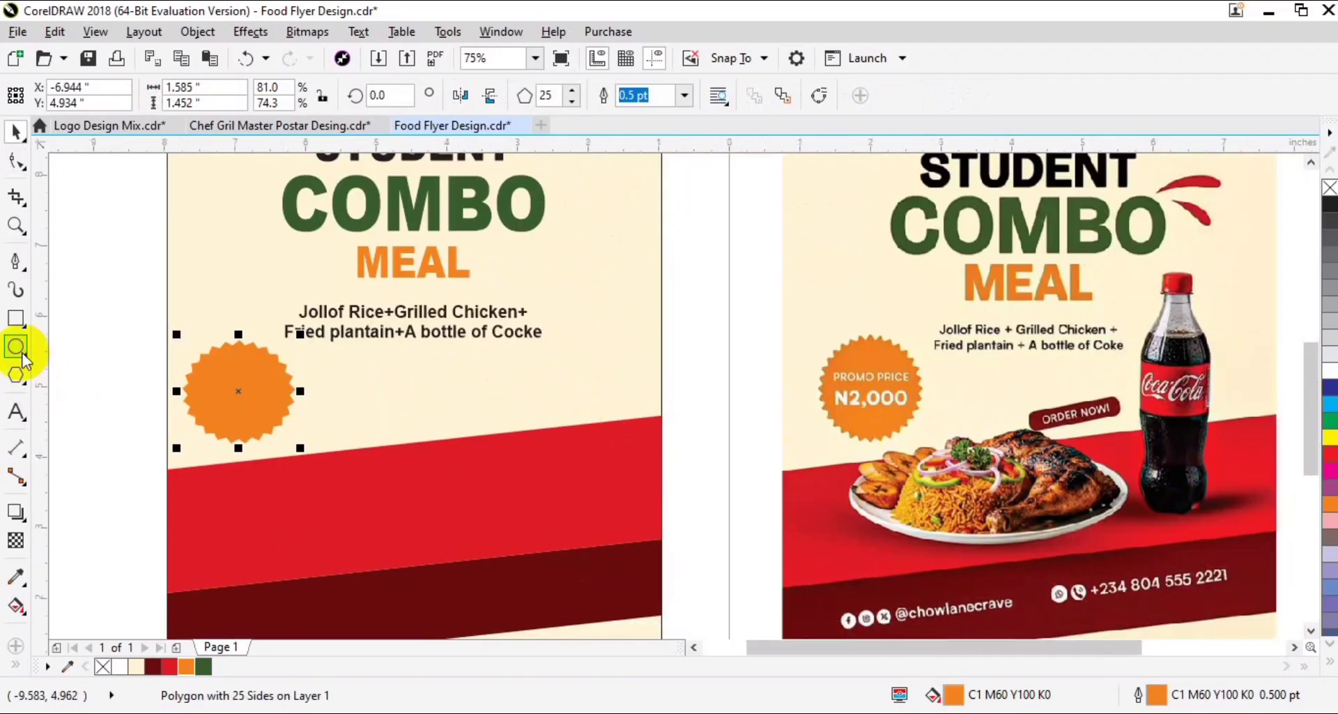
left_click(16, 318)
left_click_drag(399, 390, 533, 421)
key("F10")
key("space")
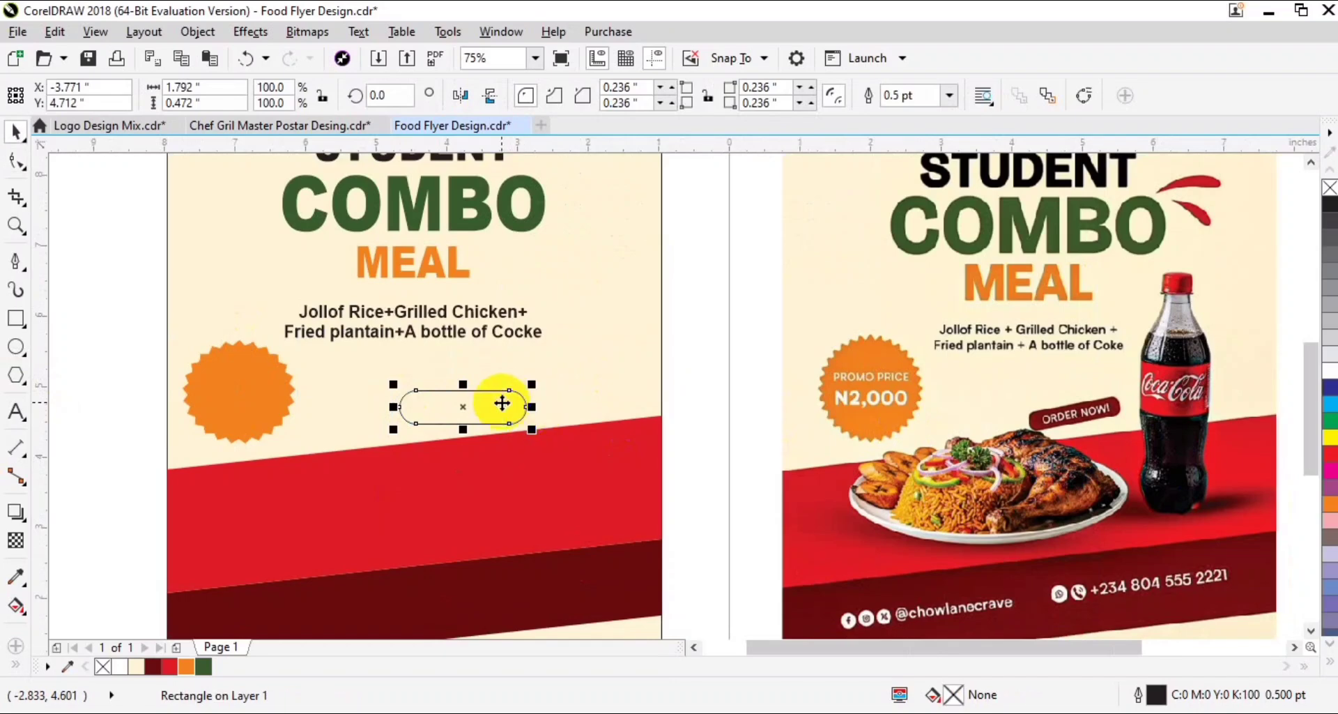
- Color the rounded rectangle's fill and outline dark red (C33 M99 Y100 K50) and rotate it about 5 degrees
left_click(153, 666)
right_click(153, 667)
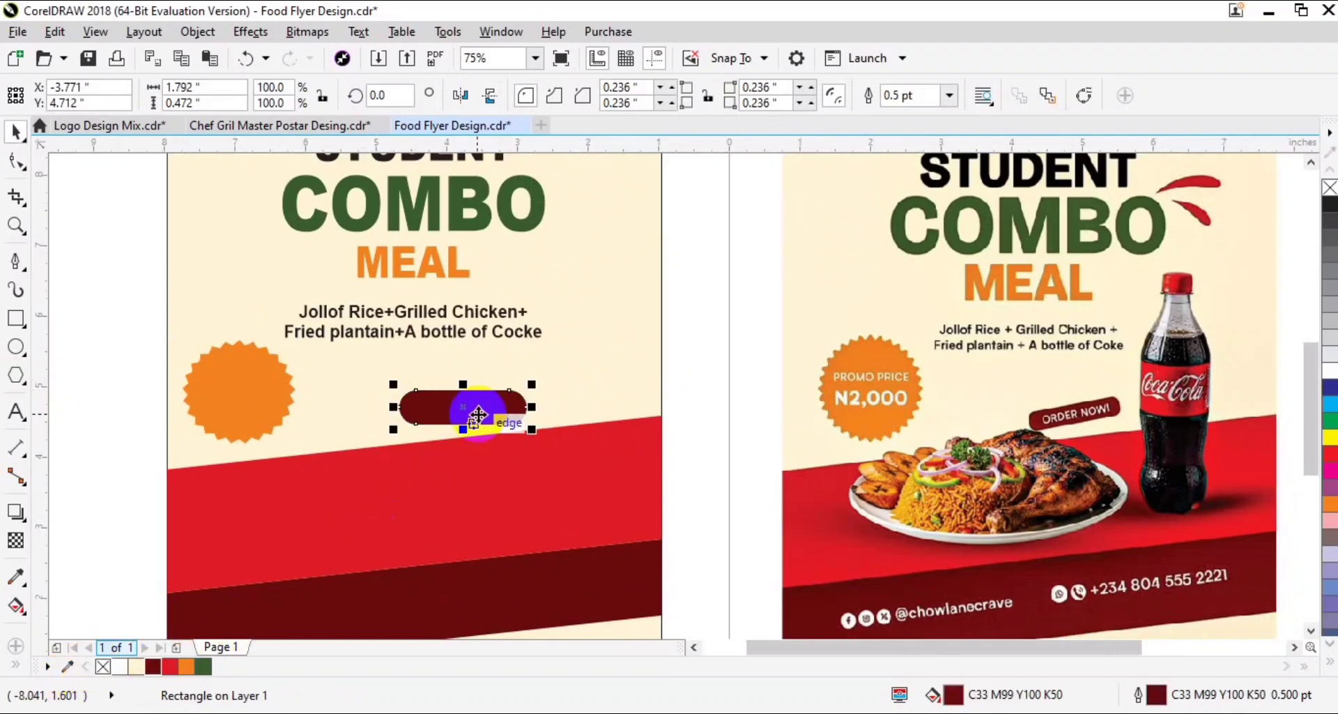
left_click(528, 410)
left_click_drag(529, 410, 484, 408)
- Place the Coca-Cola bottle at the flyer's right in front of everything, scaled to 132%, and shrink the description to about 3.48 inches wide
left_click_drag(851, 468, 701, 430)
left_click(1205, 288)
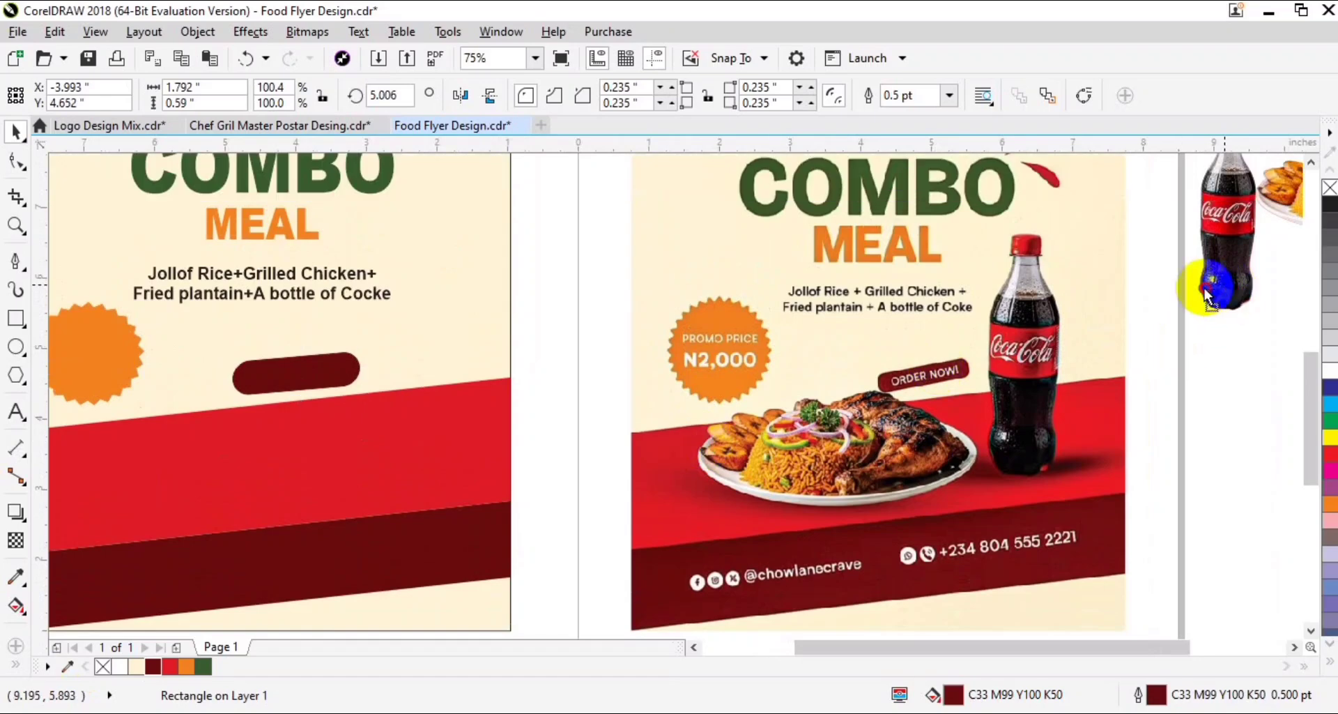
left_click_drag(1208, 294, 419, 483)
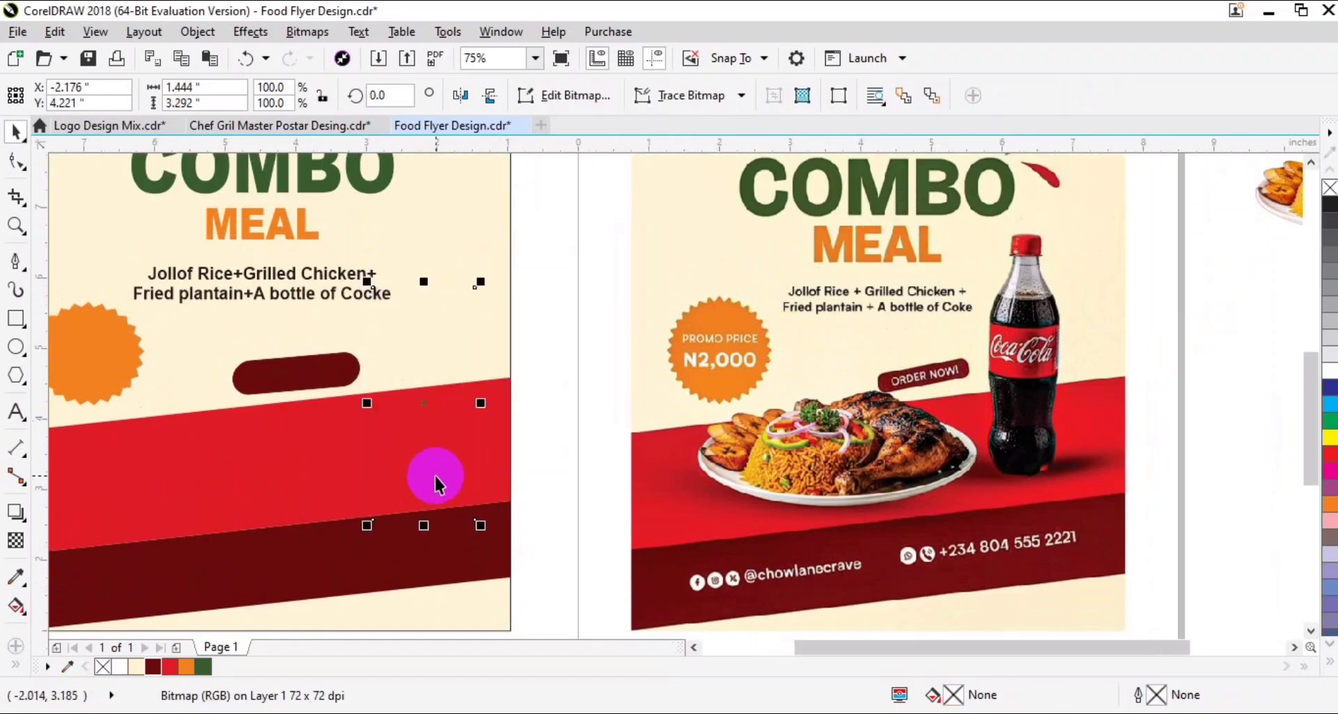
key("shift+Page_Up")
left_click_drag(480, 282, 514, 208)
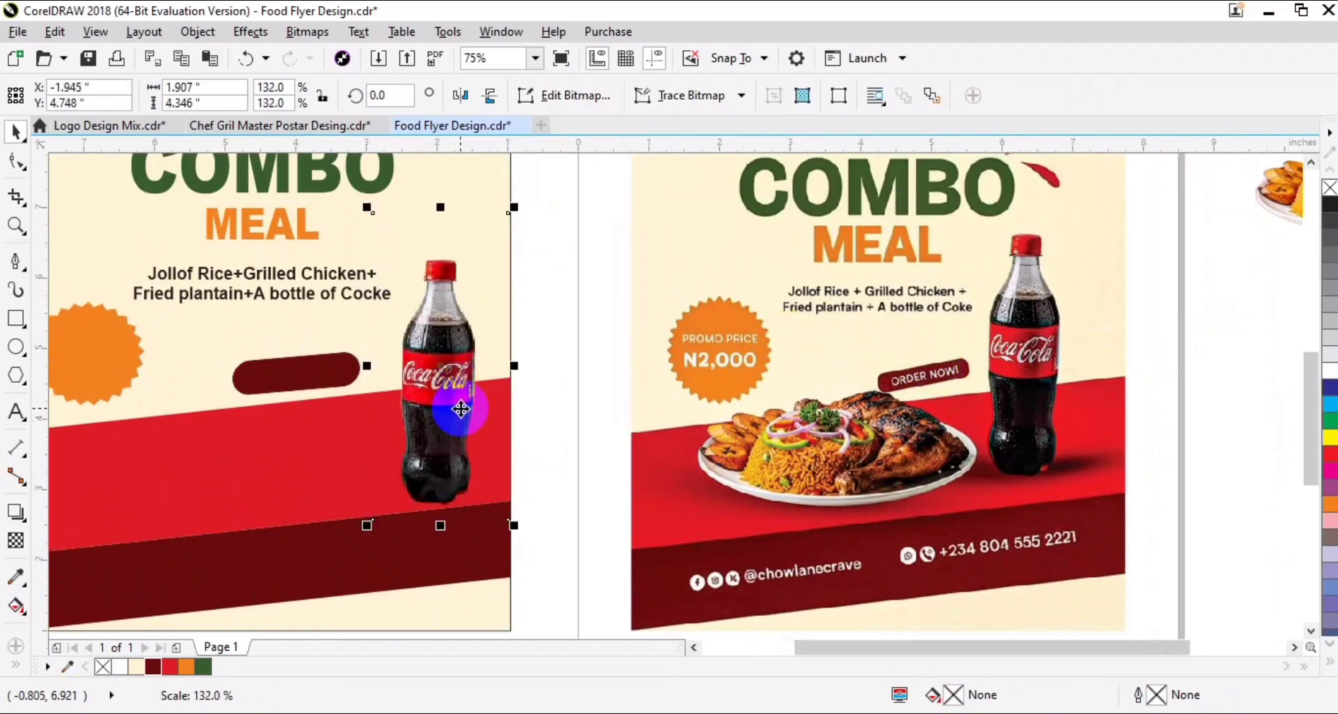
left_click_drag(460, 409, 398, 414)
left_click(305, 294)
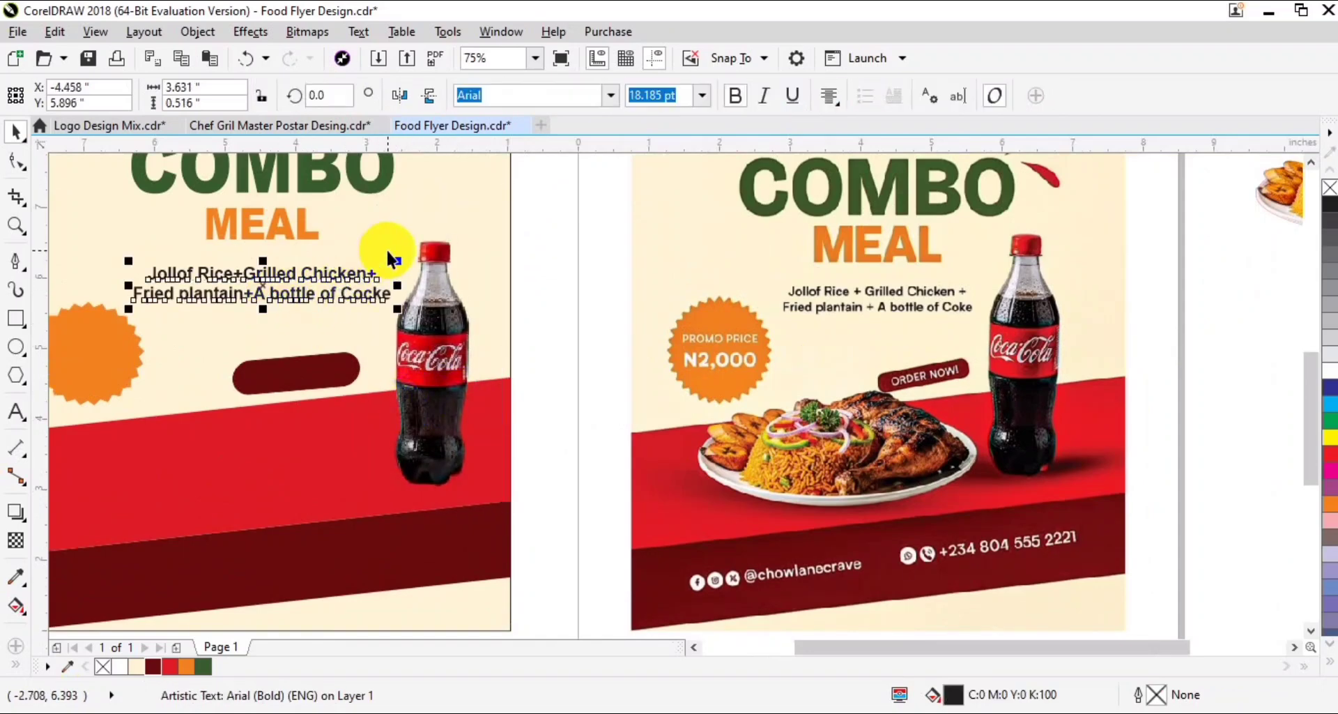
- Place the rice and chicken plate on the flyer's red band and enlarge it to about 4.8 by 2.87 inches
left_click_drag(1276, 201, 137, 458)
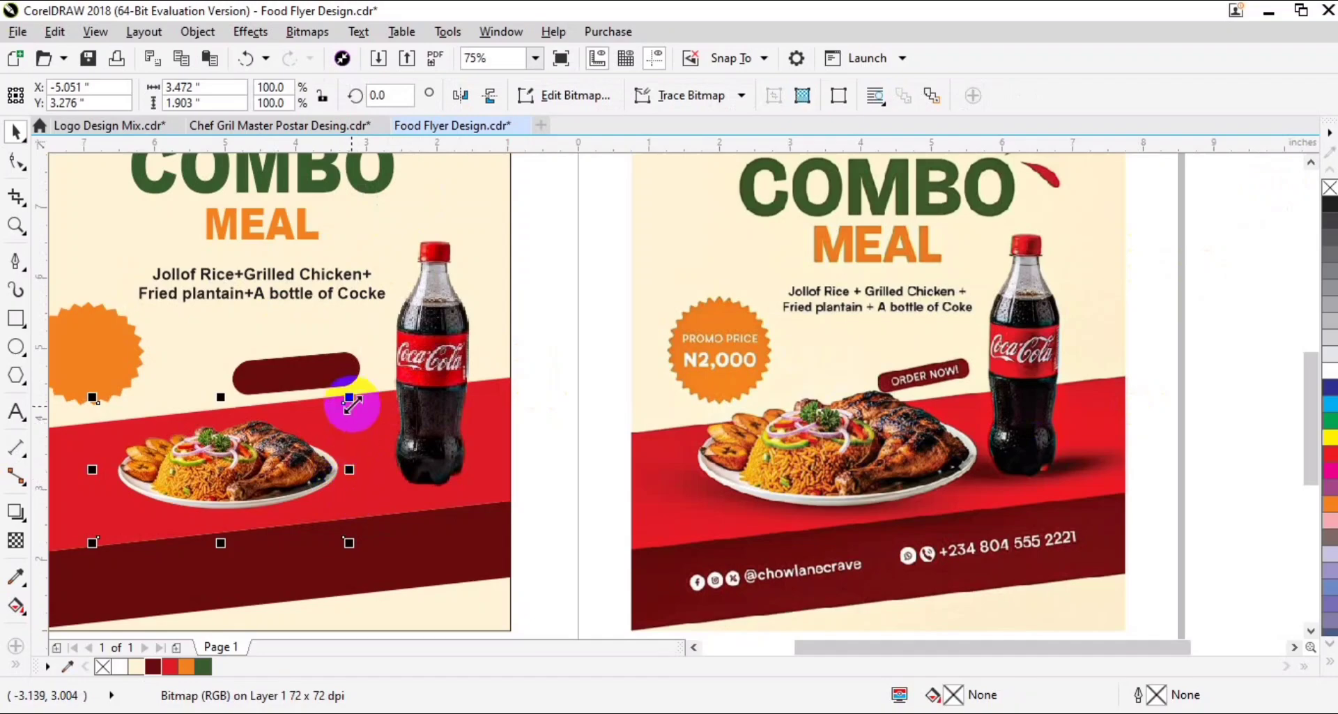
left_click_drag(349, 397, 402, 367)
left_click_drag(249, 547, 250, 562)
left_click_drag(310, 472, 499, 504)
left_click_drag(478, 490, 455, 485)
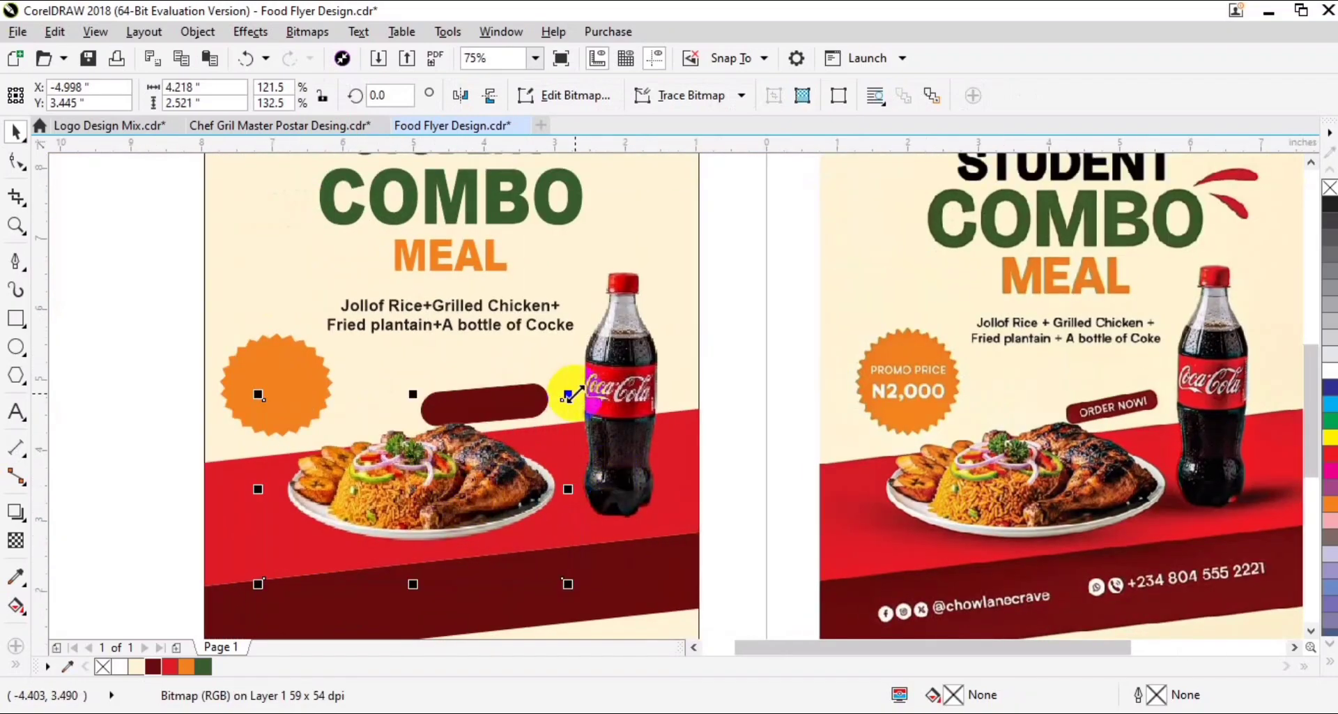
left_click_drag(569, 396, 588, 383)
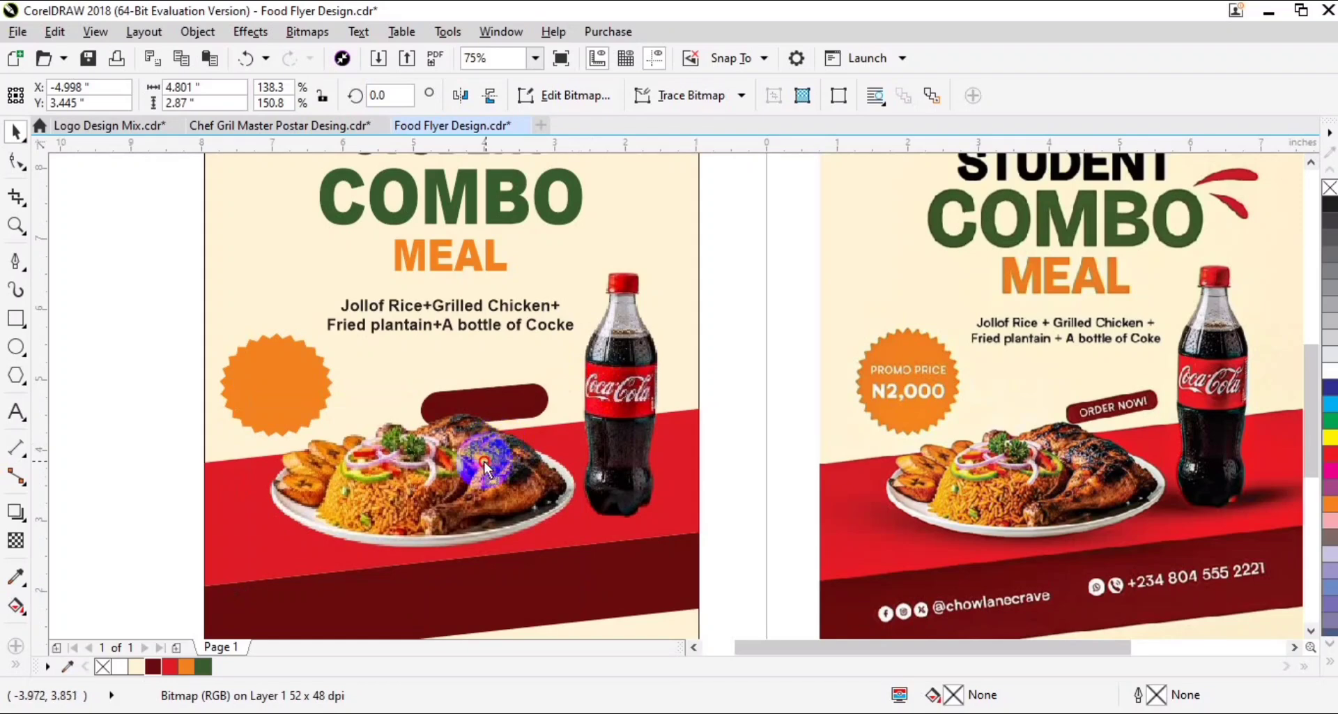
left_click_drag(485, 461, 476, 461)
left_click_drag(531, 524, 531, 528)
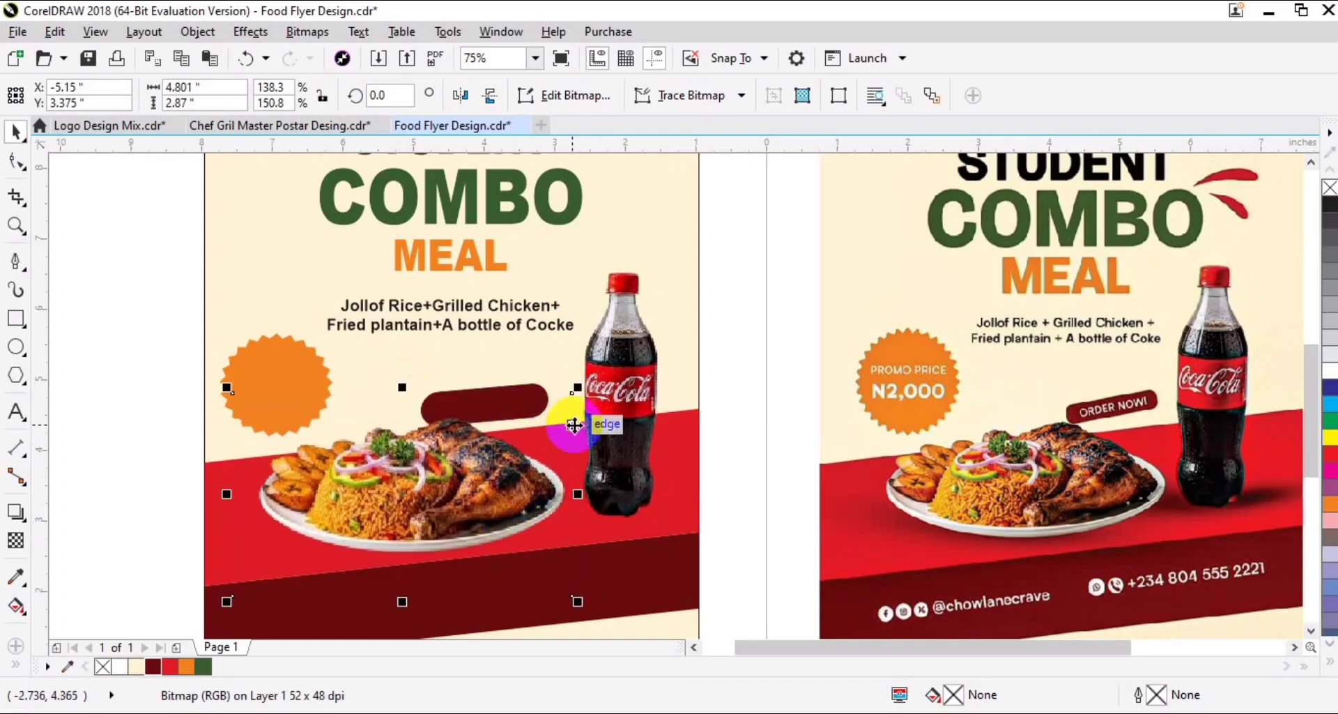
- PowerClip the food plate inside the flyer's cream background rectangle
right_click(411, 471)
left_click(466, 144)
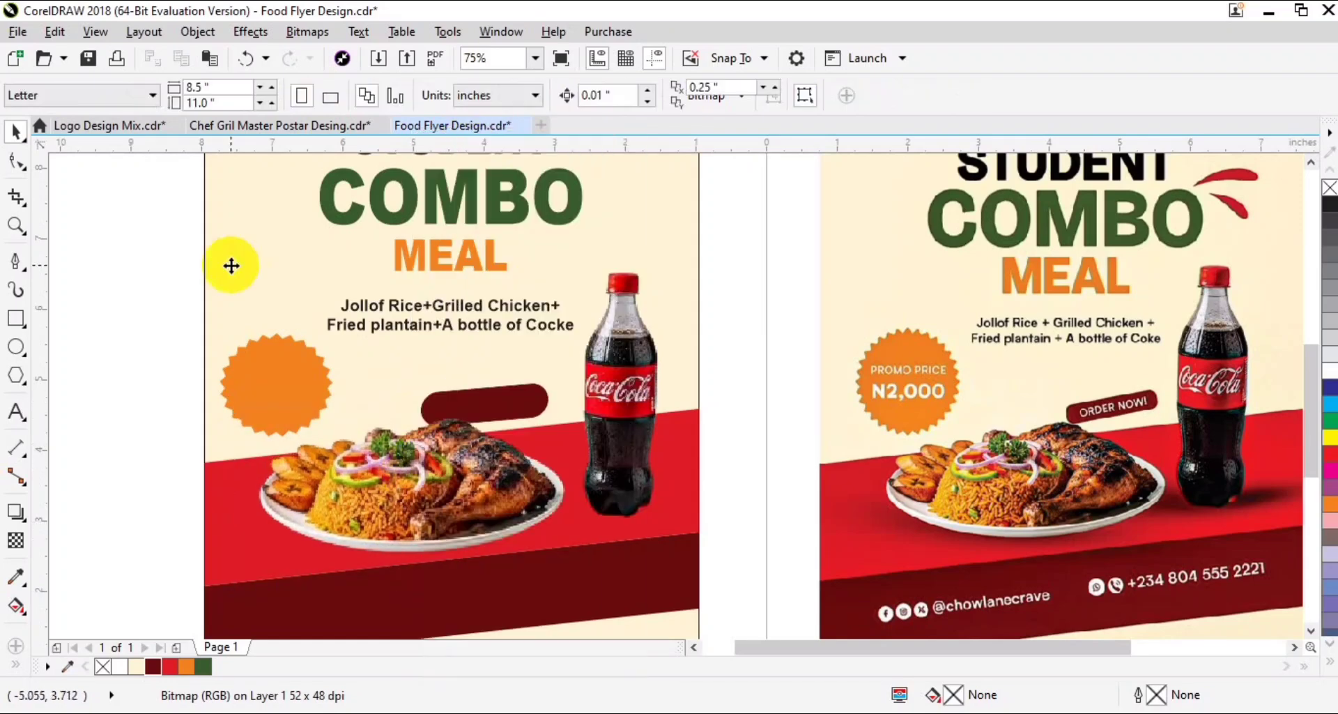
left_click(232, 265)
- Select the red and dark red bands together and PowerClip them inside the cream background
left_click(247, 536)
left_click(410, 607, "shift")
right_click(371, 503)
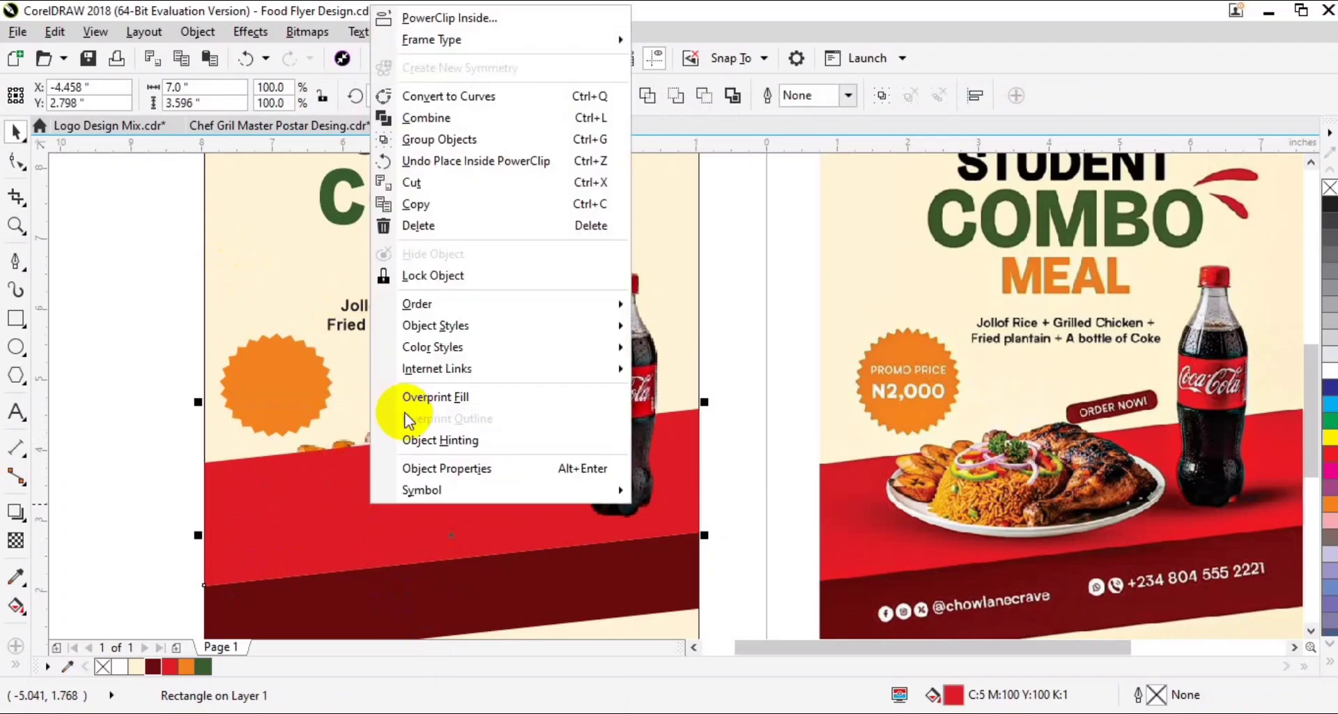
left_click(474, 19)
left_click(220, 228)
- Send both bands behind the food plate within the PowerClip
left_click(411, 495)
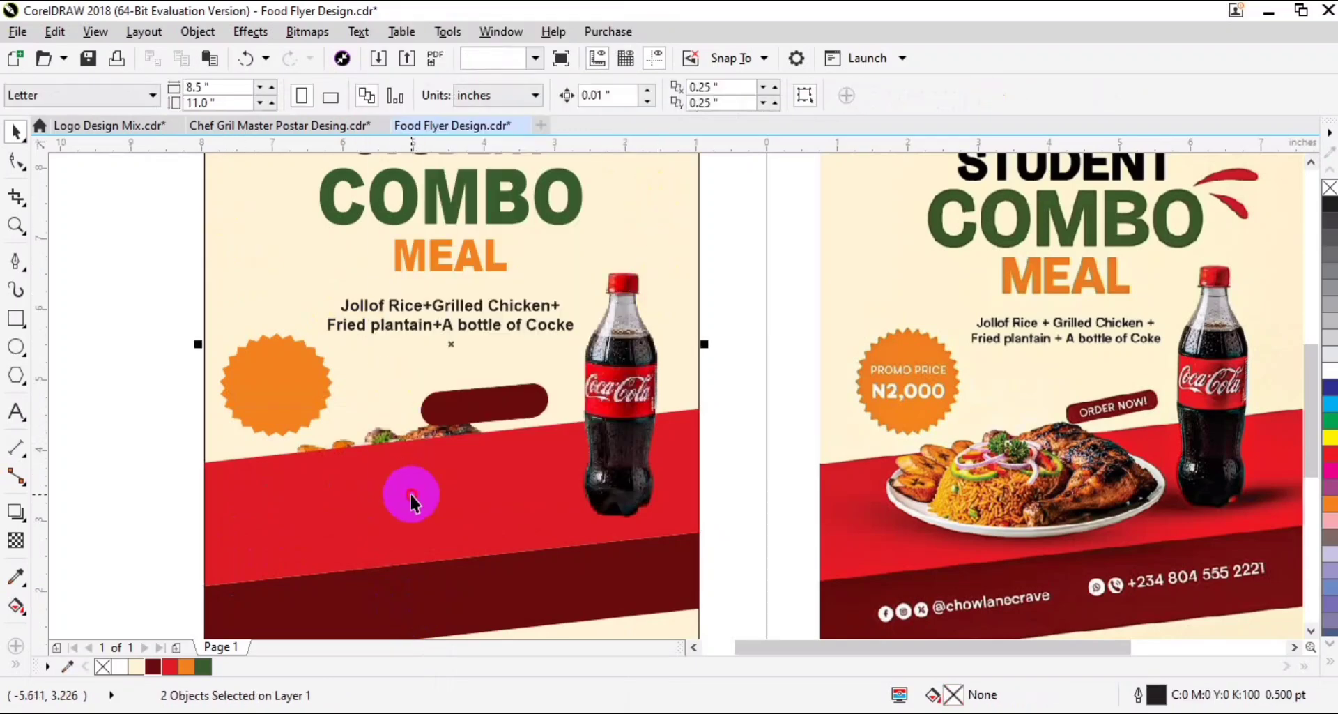
left_click(460, 581, "shift")
key("shift+Page_Down")
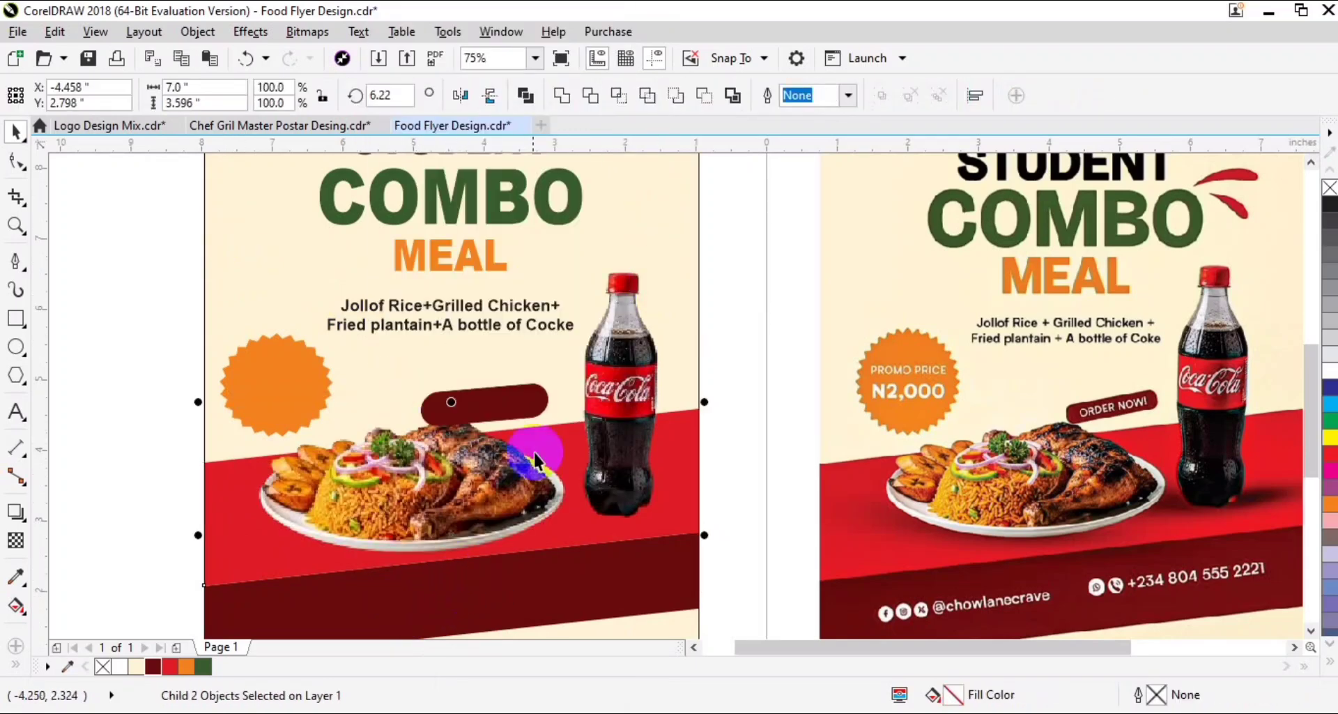
- Reposition the dark red pill above the chicken and slim it to about 0.48 inch high
left_click(516, 401)
left_click_drag(491, 427, 493, 395)
scroll(479, 437, "up", 1)
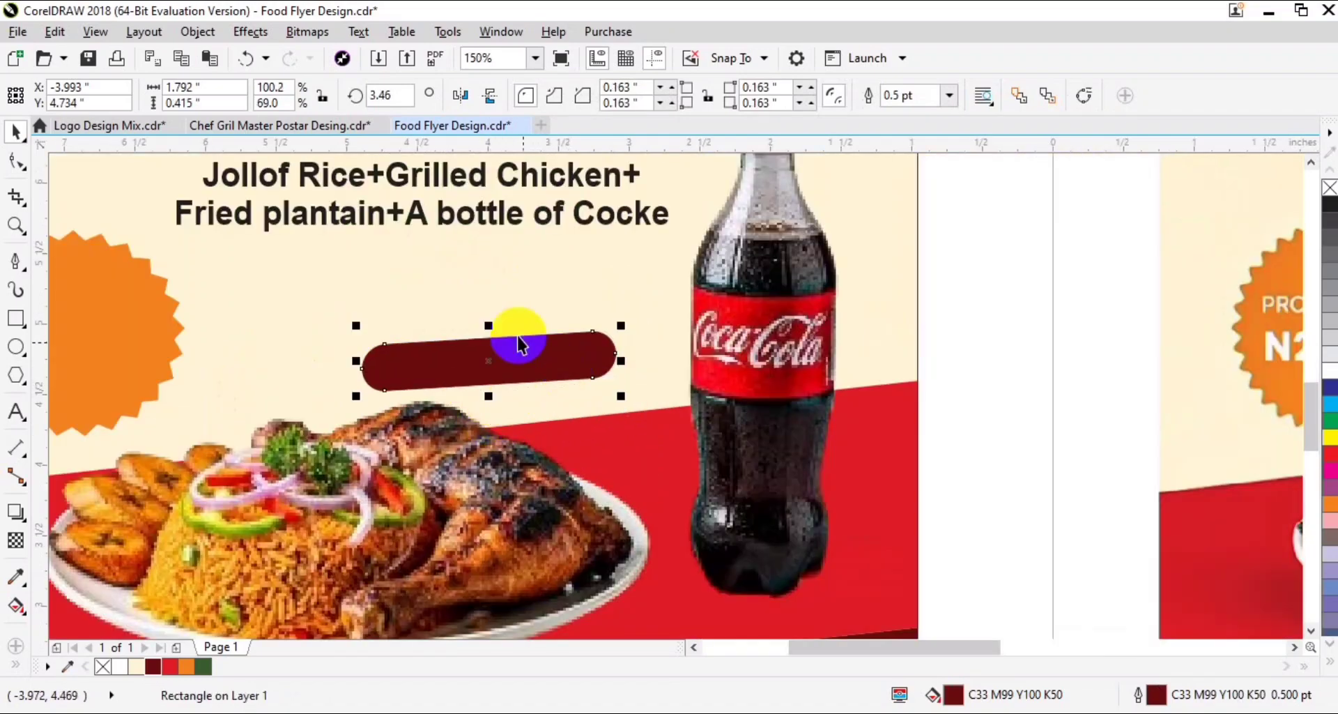
left_click_drag(492, 322, 483, 378)
- Duplicate the description text just below itself and replace the copy's wording with ORDER NOW!
scroll(487, 328, "down", 1)
right_click(483, 377)
key("F8")
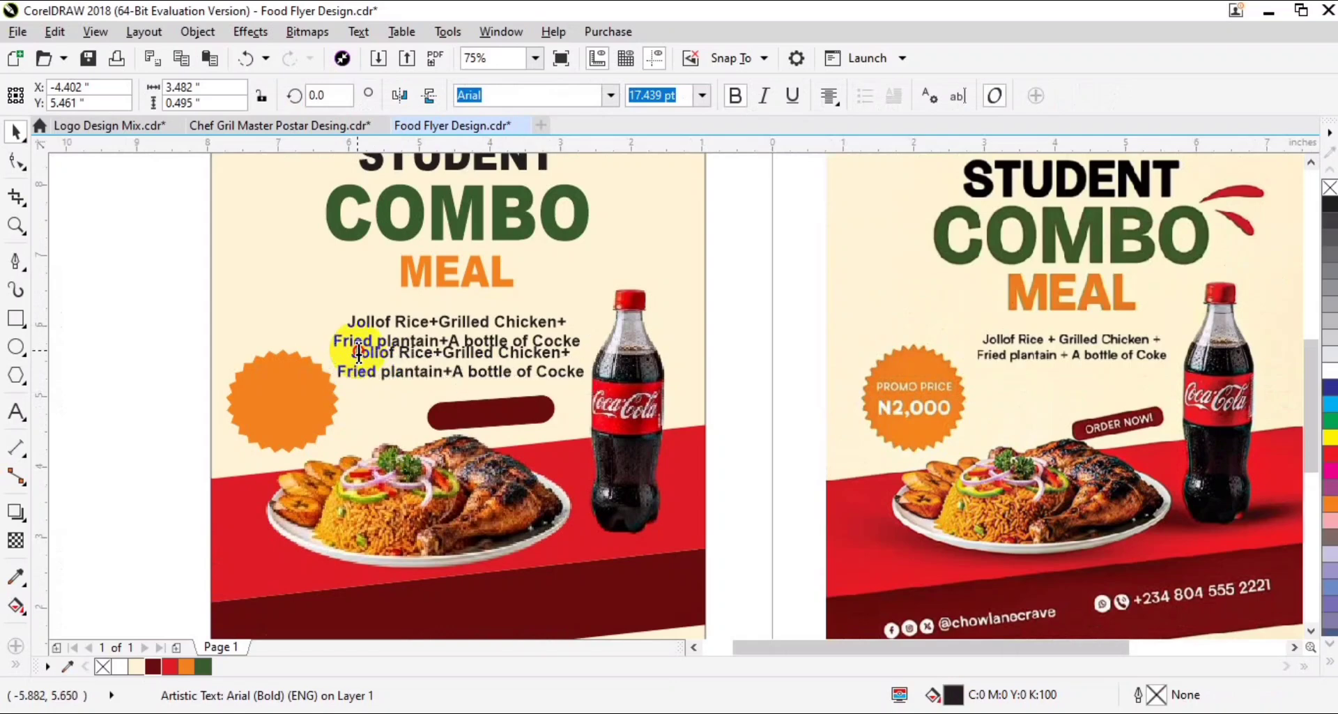
left_click_drag(354, 351, 680, 394)
key("Delete")
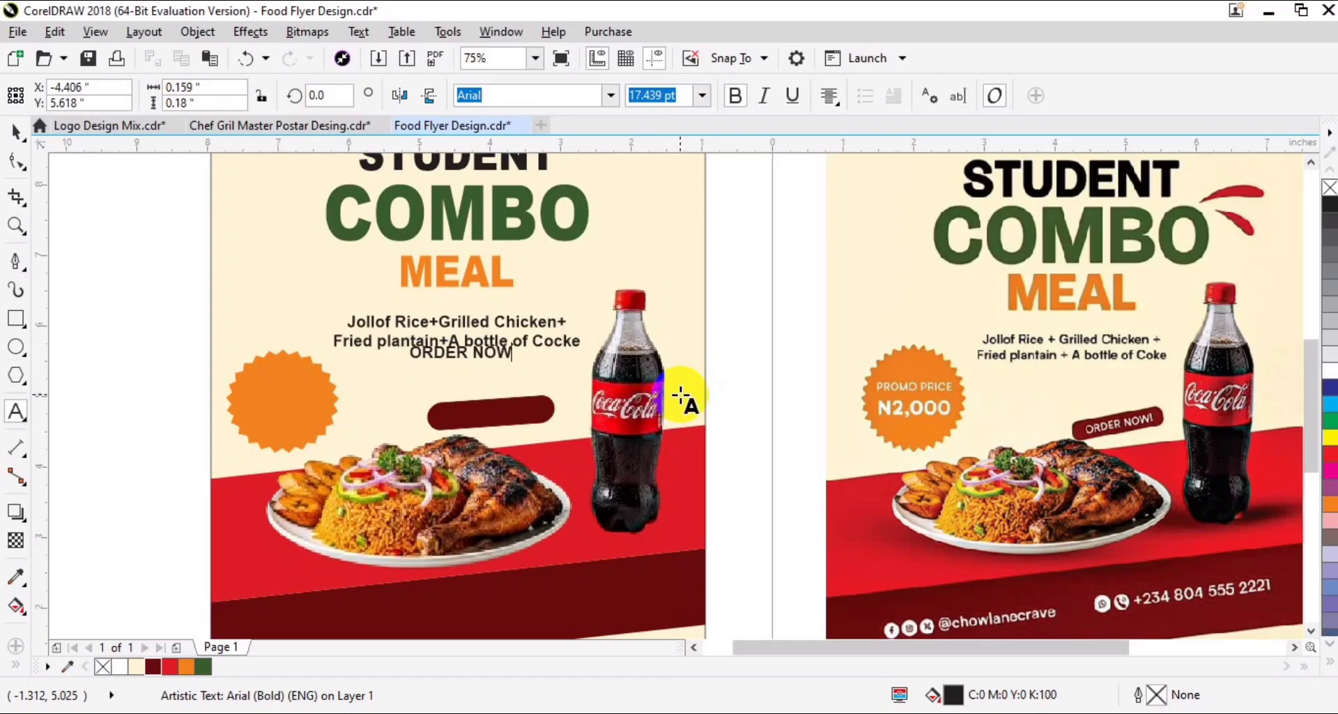
key("ctrl+space")
- Move the ORDER NOW! text onto the dark red pill and color it white
left_click_drag(487, 363, 503, 418)
left_click_drag(584, 369, 380, 446)
left_click(1329, 371)
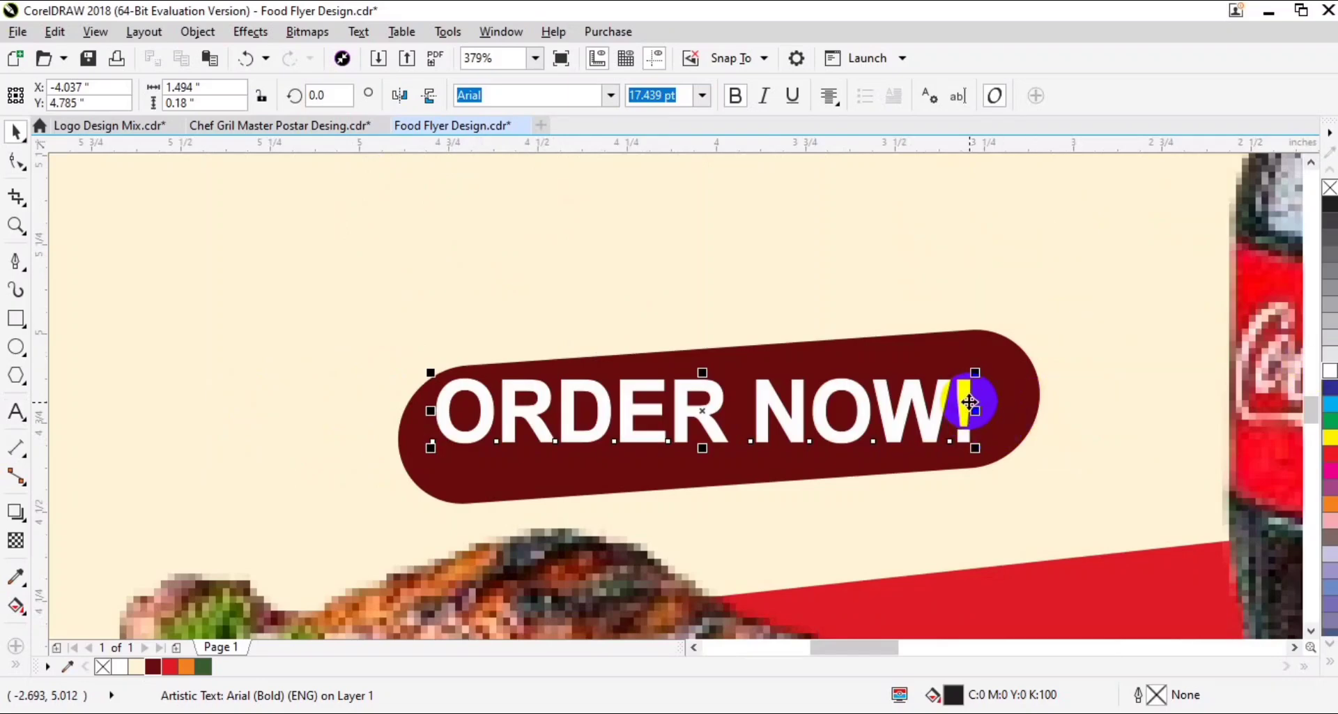
- Rotate the ORDER NOW! text to follow the pill's slope and center it on the pill horizontally and vertically
left_click(973, 401)
left_click_drag(974, 448, 990, 426)
left_click(996, 422, "shift")
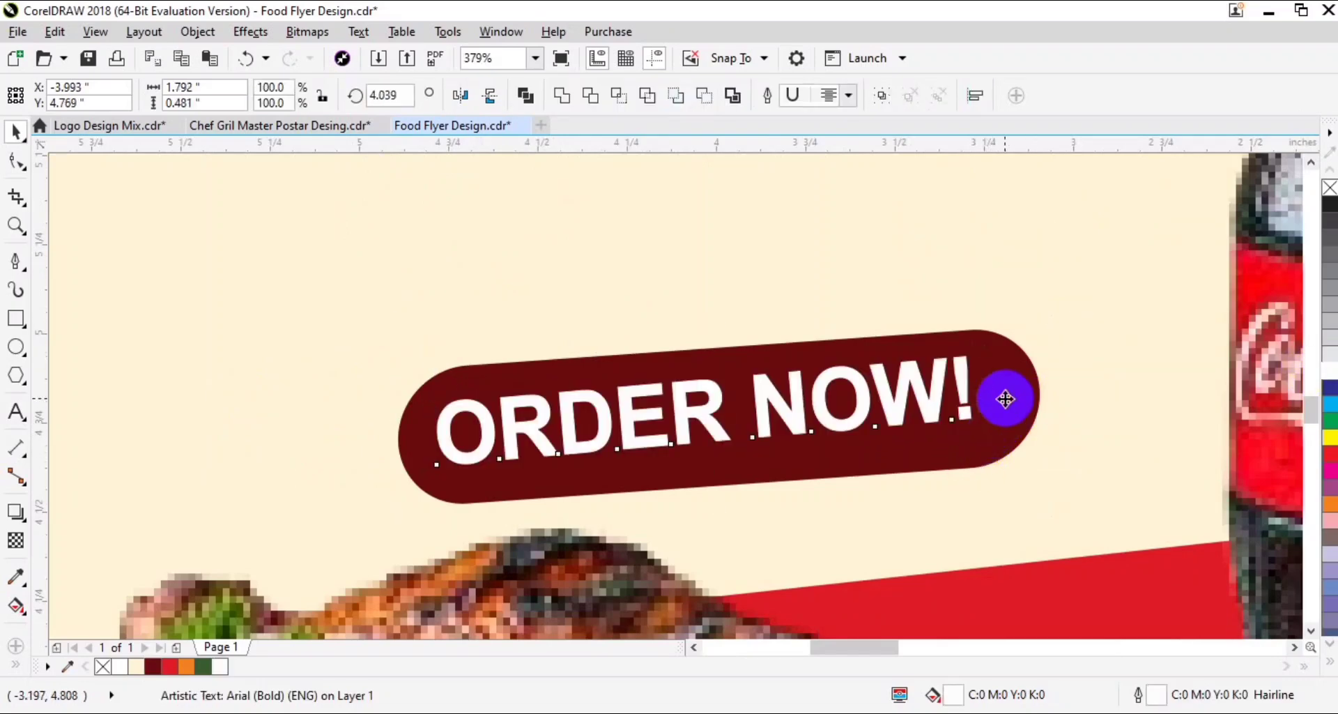
key("c")
key("e")
left_click(985, 379)
left_click(1039, 321)
left_click(982, 375)
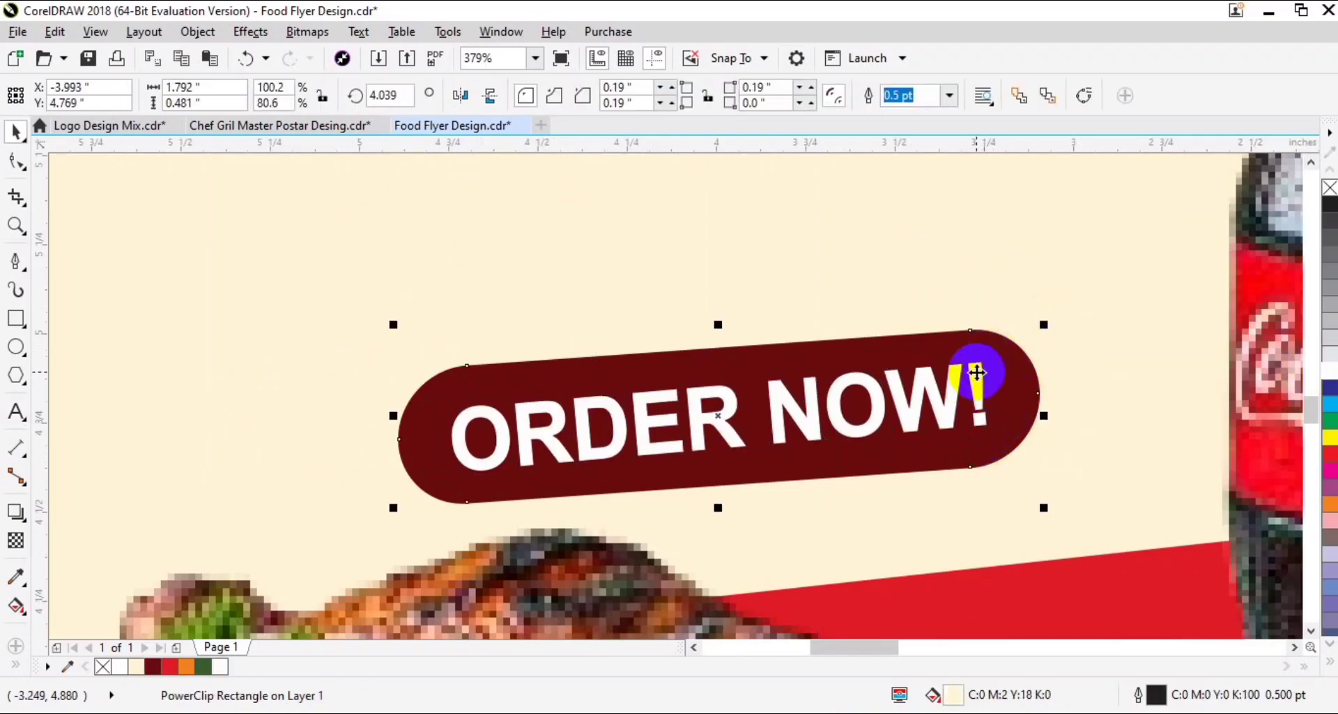
- Fine-tune the ORDER NOW! text's rotation to about 3.87 degrees
left_click(977, 373)
left_click(977, 372)
left_click_drag(995, 354, 999, 360)
- Duplicate the ORDER NOW! text onto the starburst, set its rotation to 0, and reword it as PROMO PRICE above N 2,0000 at 11 pt
scroll(997, 362, "down", 5)
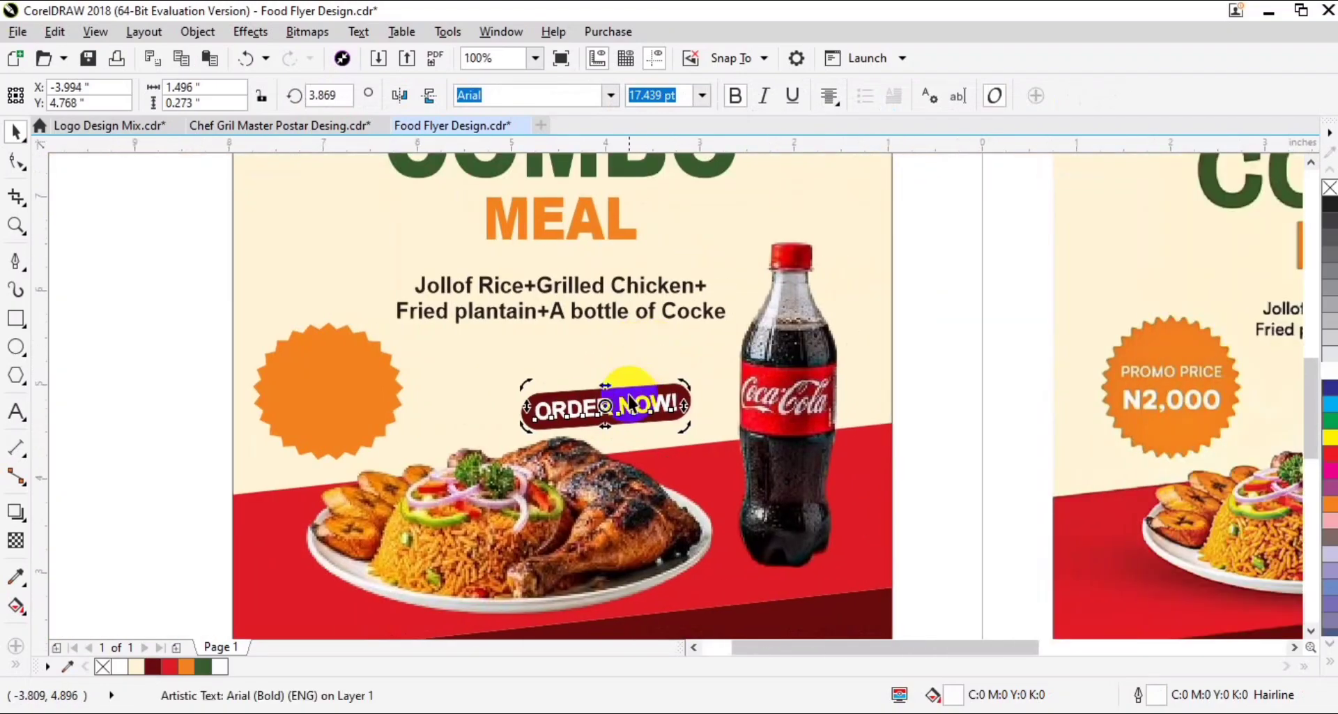
left_click(629, 413)
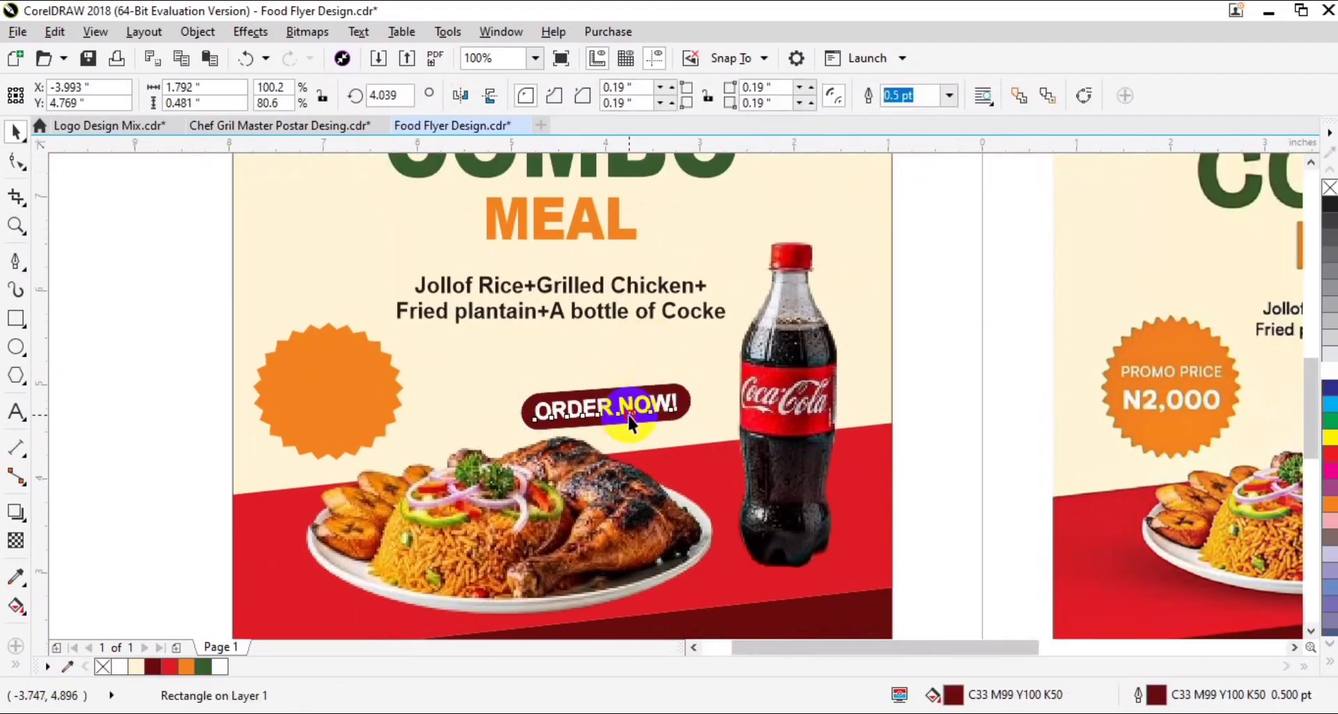
left_click_drag(629, 413, 359, 374)
right_click(359, 374)
double_click(333, 93)
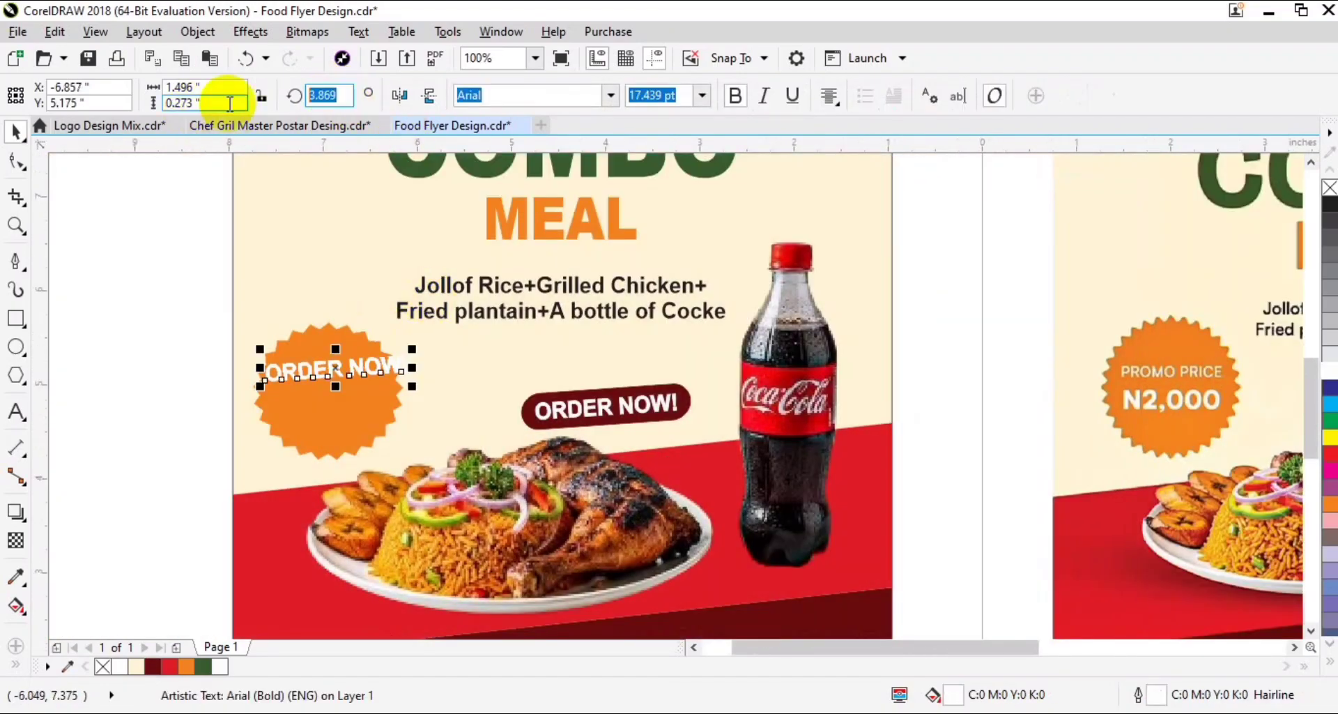
type("0.")
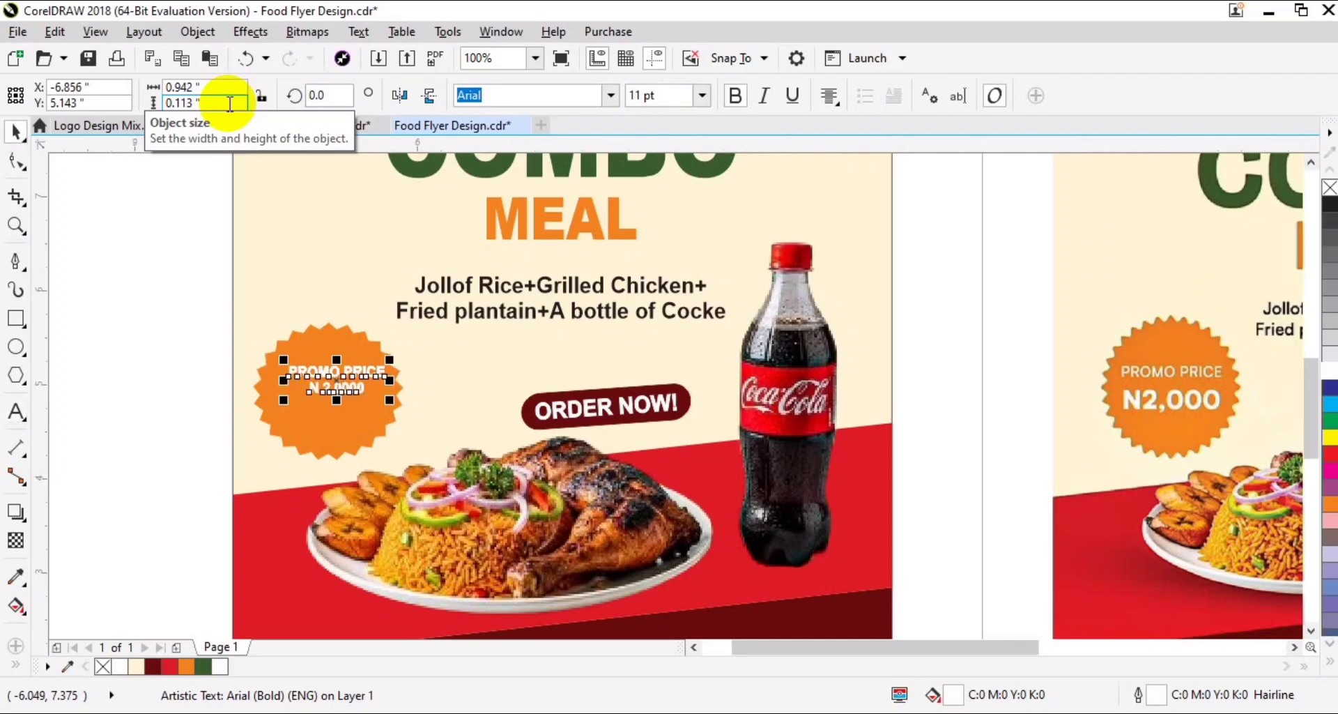
- Center the PROMO PRICE and N 2,0000 lines horizontally on the orange starburst
key("F2")
left_click_drag(210, 294, 516, 527)
left_click_drag(514, 436, 670, 364)
left_click(673, 322)
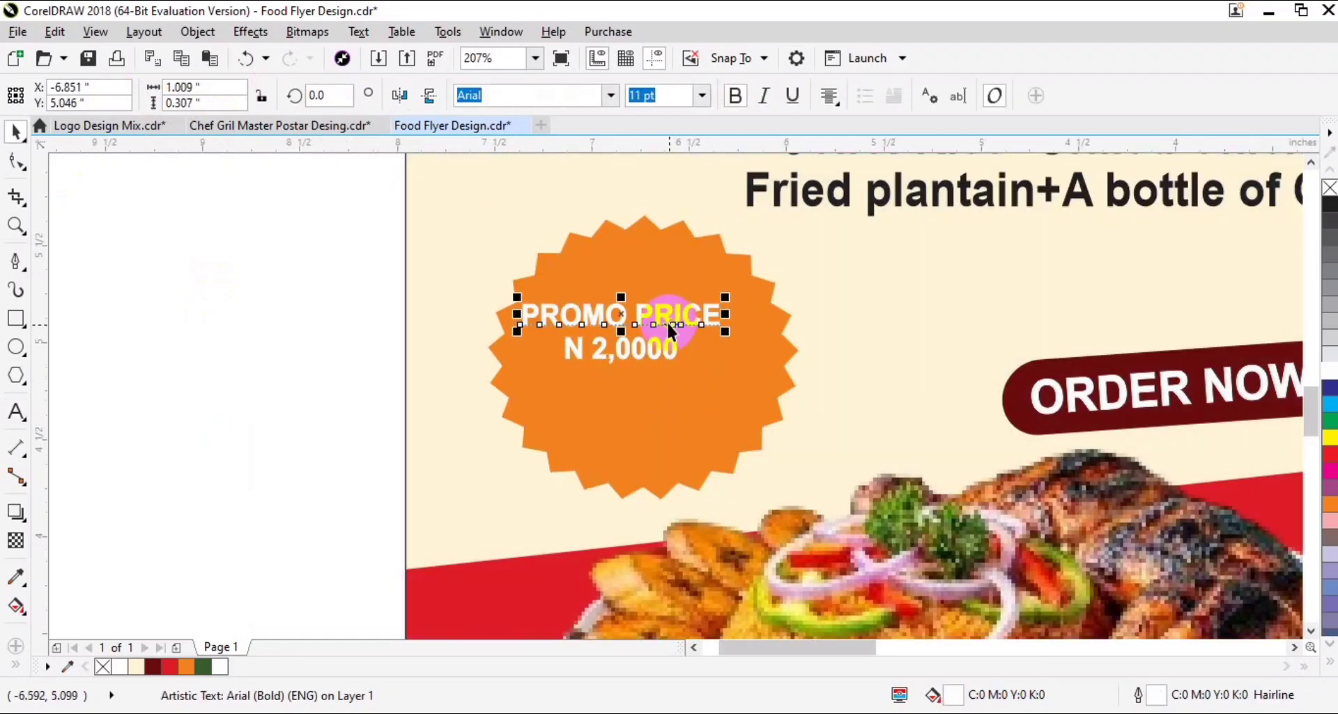
left_click_drag(824, 471, 831, 474)
left_click(705, 445, "shift")
key("c")
left_click(695, 441, "shift")
key("Escape")
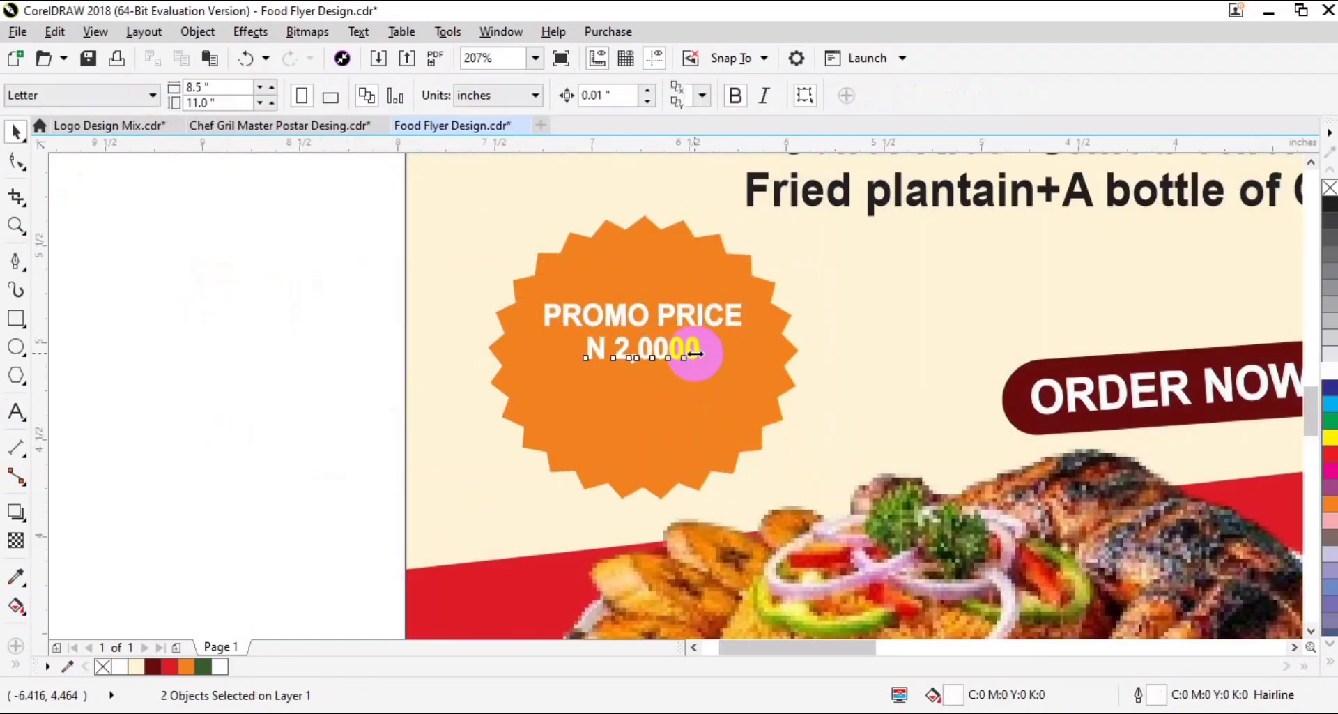
- Correct the price on the starburst to N 2,000 and enlarge it to about 27 pt
left_click(696, 351)
left_click_drag(719, 323, 776, 368)
double_click(747, 366)
key("BackSpace")
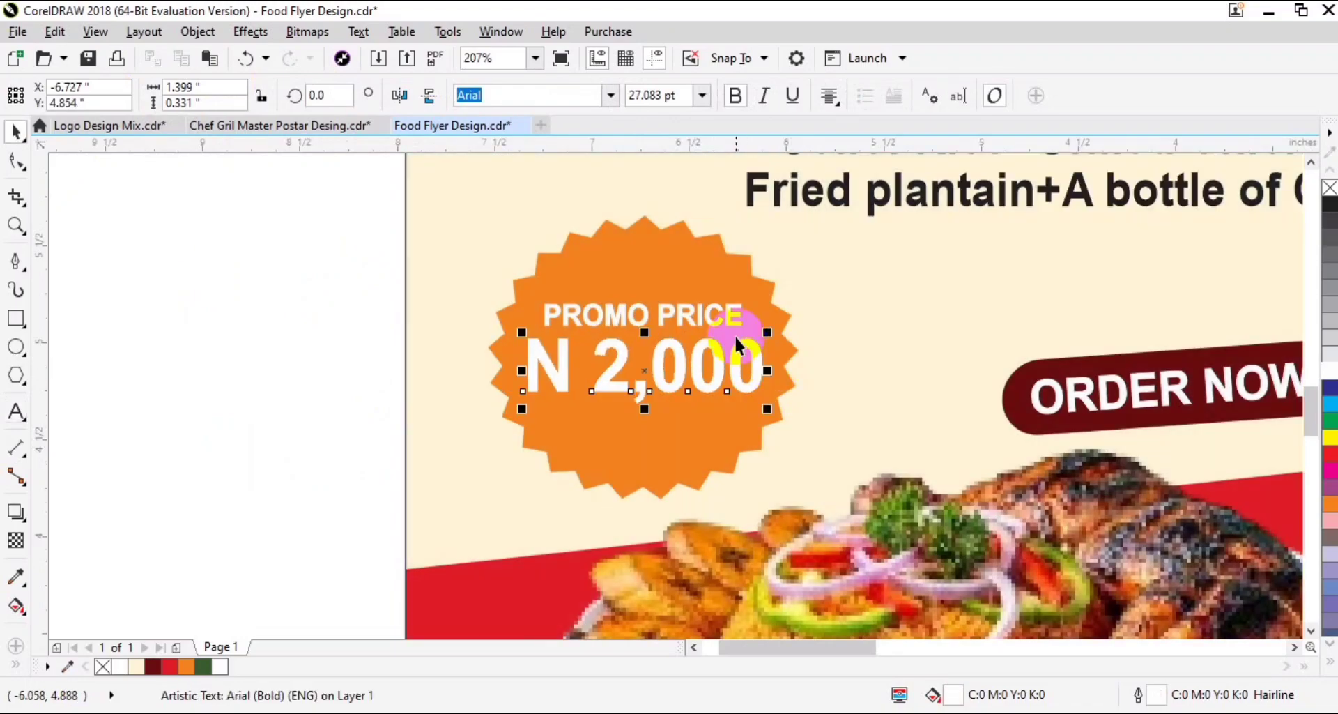
- Group the PROMO PRICE line with the N 2,000 price and center the group horizontally and vertically on the orange starburst
key("c")
key("ctrl+g")
left_click(666, 484, "shift")
key("e")
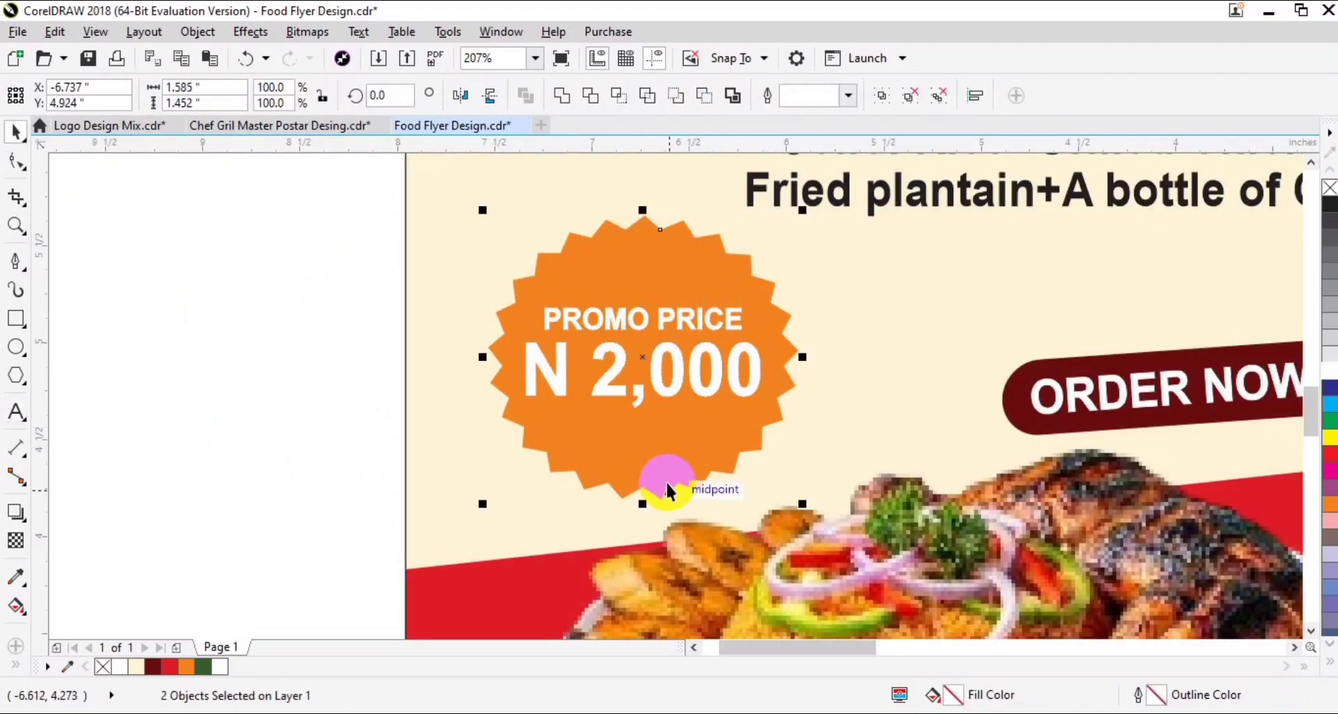
key("Escape")
left_click(631, 384)
scroll(631, 384, "down", 4)
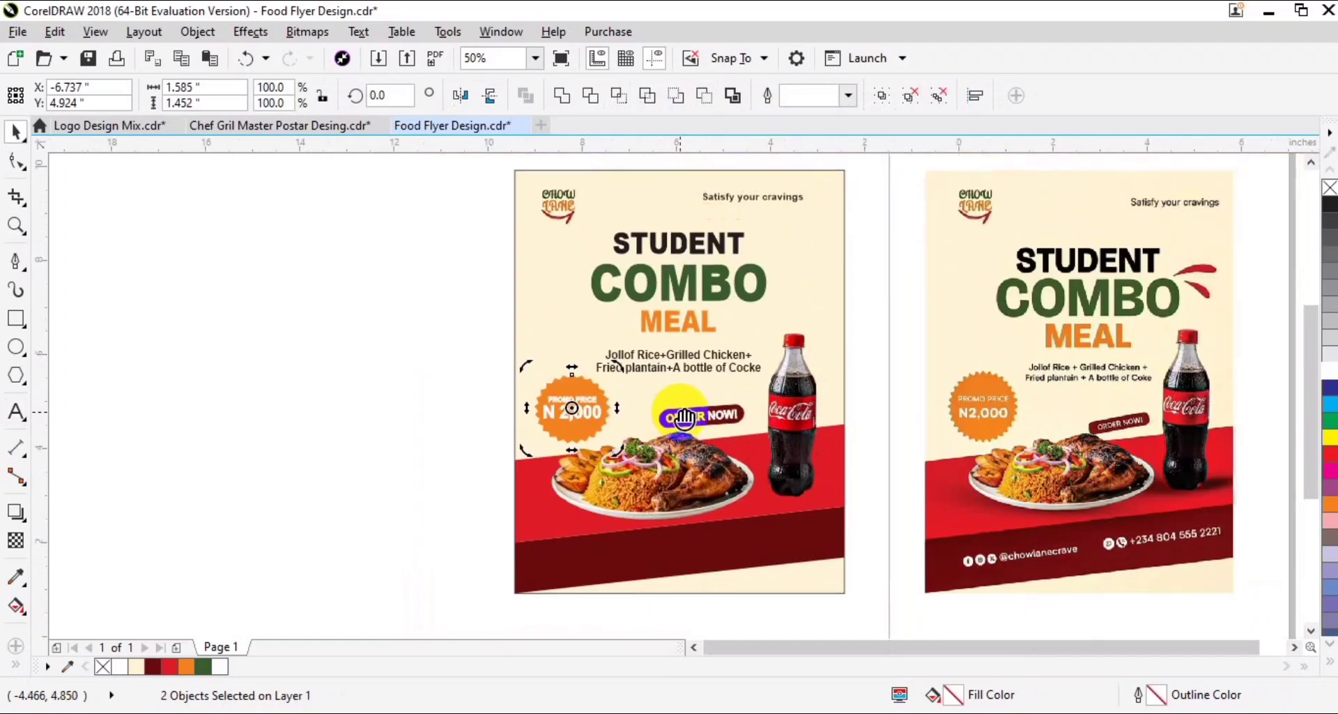
left_click(364, 311)
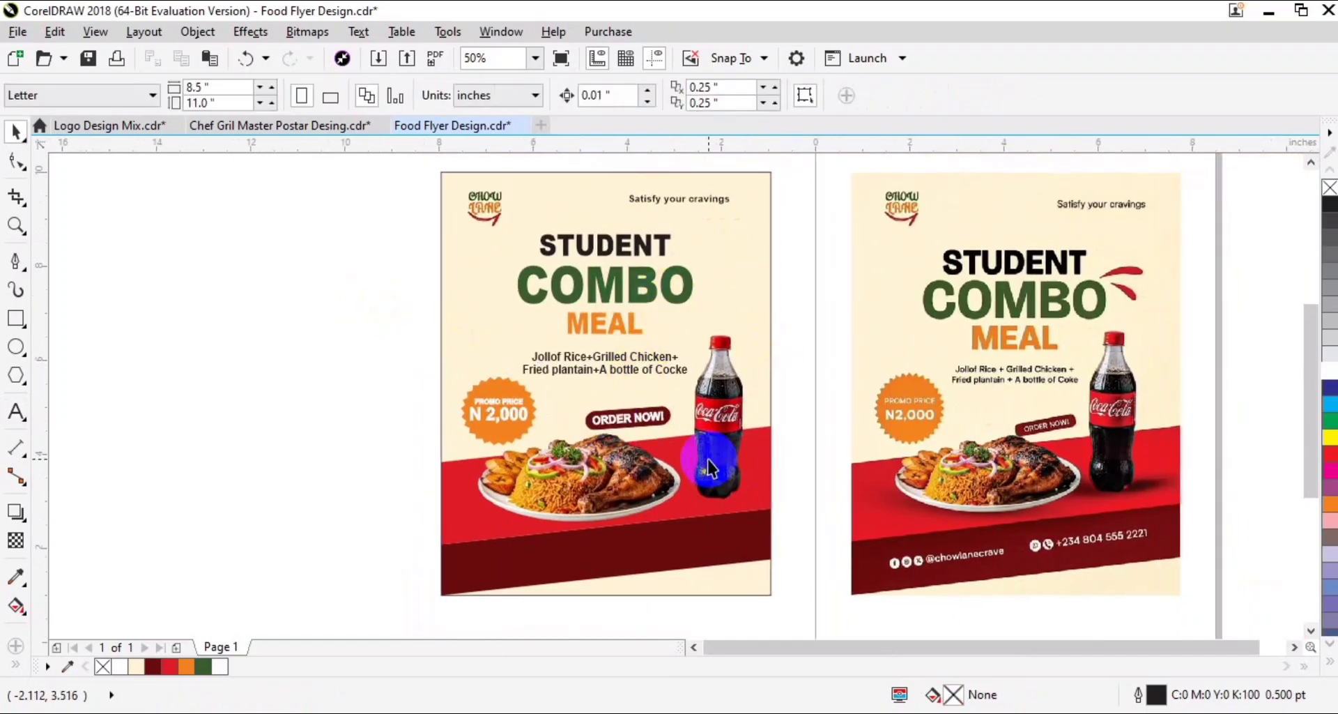
- Below the reference flyer, add bold 24 pt Arial text reading chowlanecrave with the phone number on a second line
key("F2")
left_click_drag(798, 514, 1218, 566)
left_click_drag(890, 488, 897, 429)
left_click(16, 412)
left_click(425, 582)
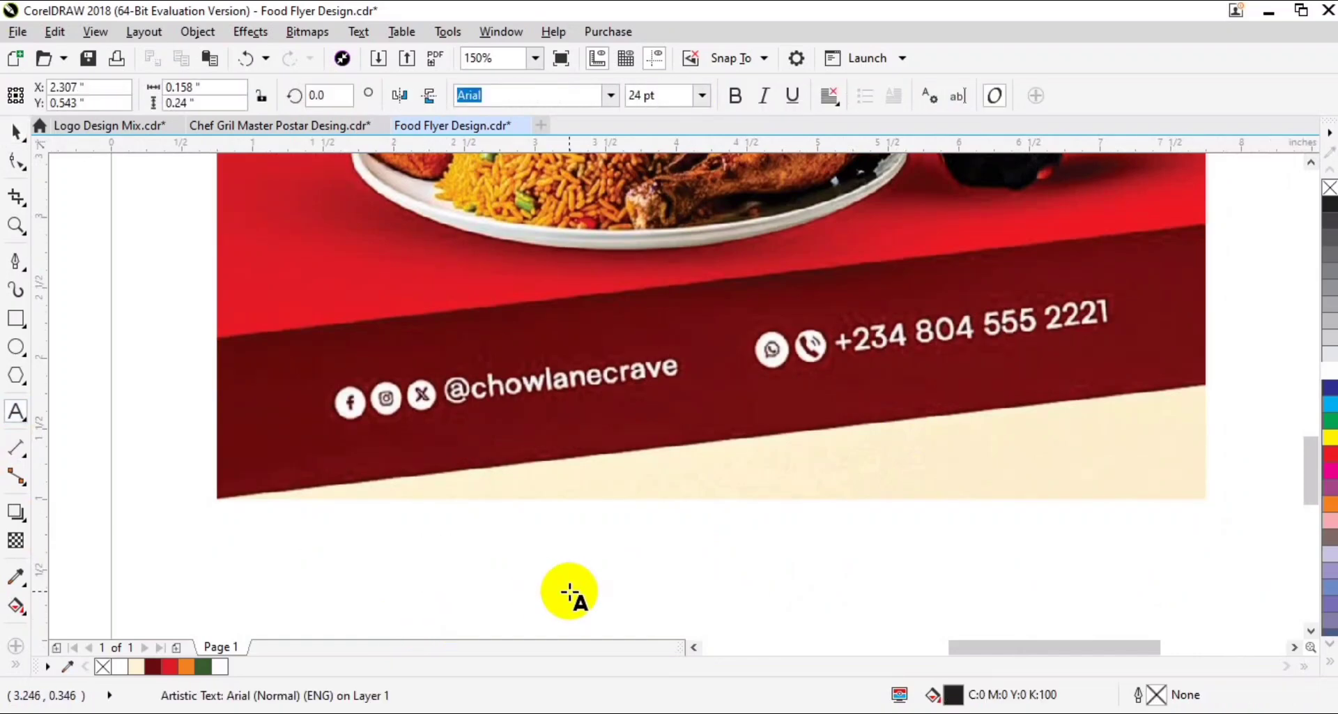
type("necrave")
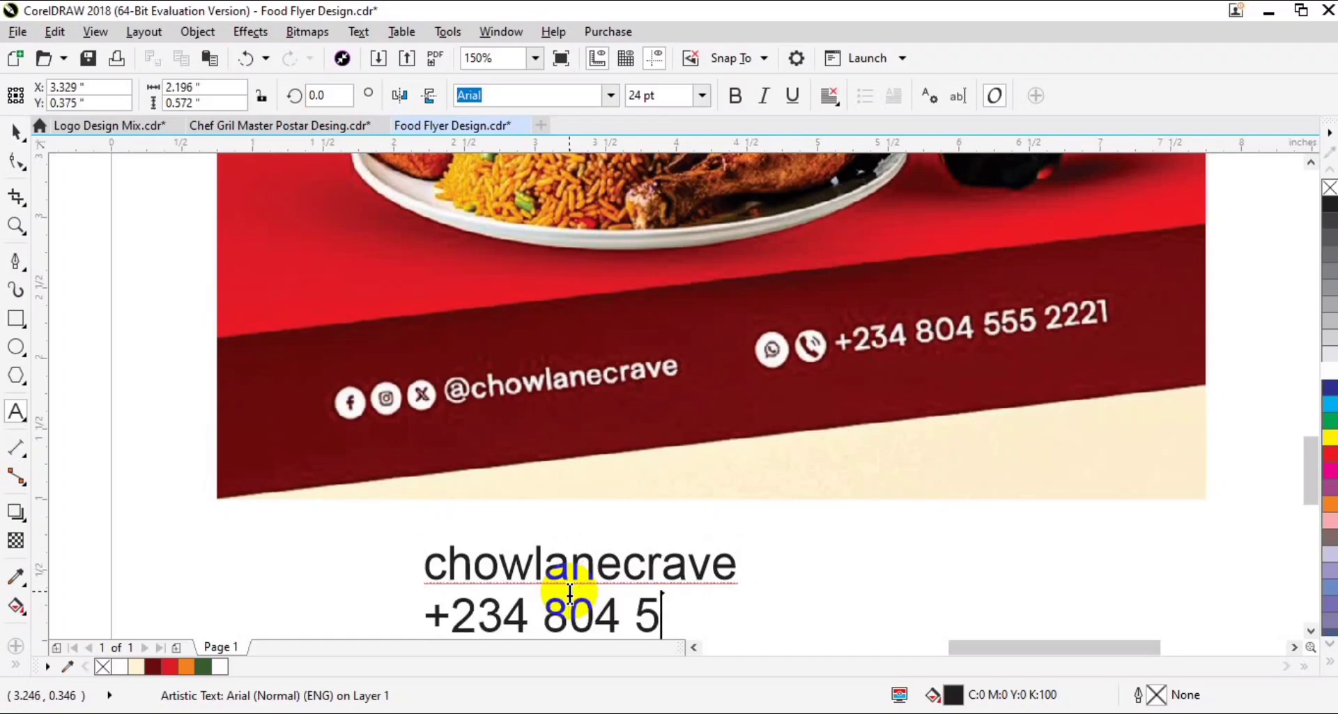
key("ctrl+space")
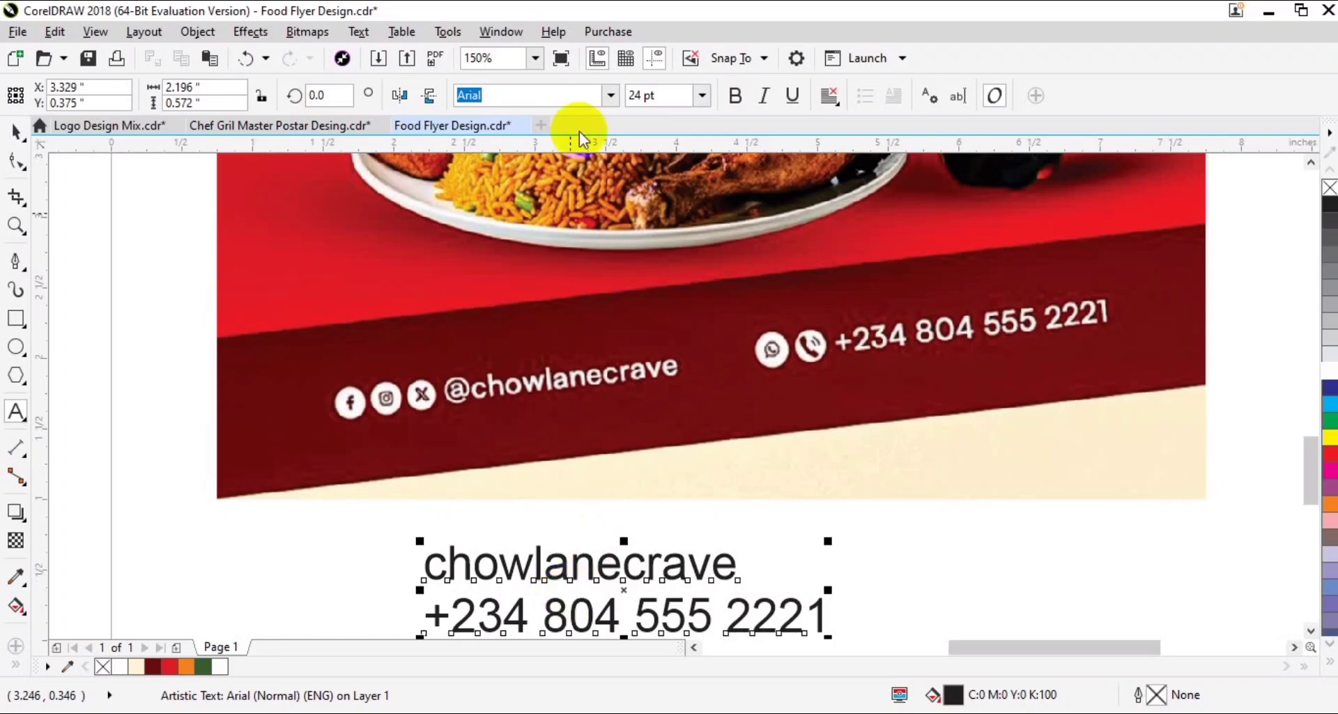
left_click(737, 97)
- Place the handle and phone number side by side on the flyer's dark red band, rotated about 6.14 degrees and filled white
scroll(761, 202, "down", 1)
left_click_drag(703, 442, 941, 523)
scroll(941, 523, "down", 2)
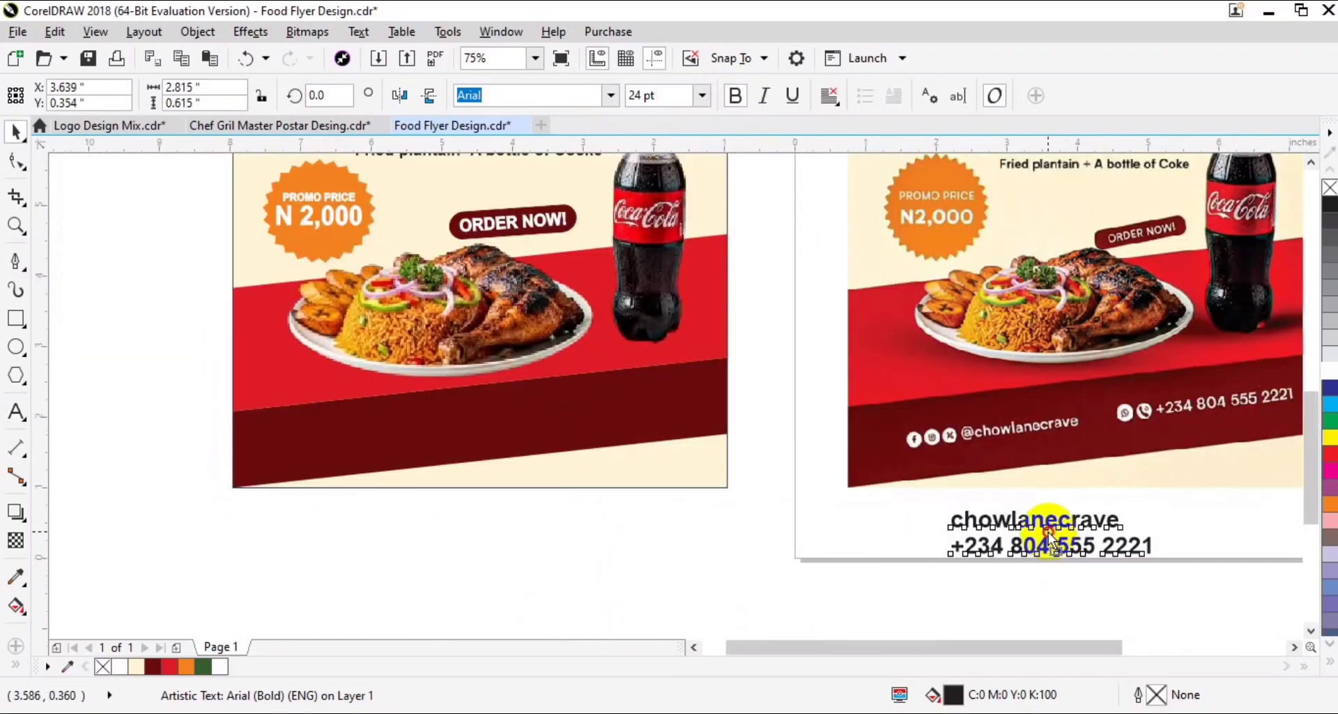
left_click_drag(1041, 529, 704, 376)
left_click(699, 412)
left_click_drag(582, 385, 618, 418)
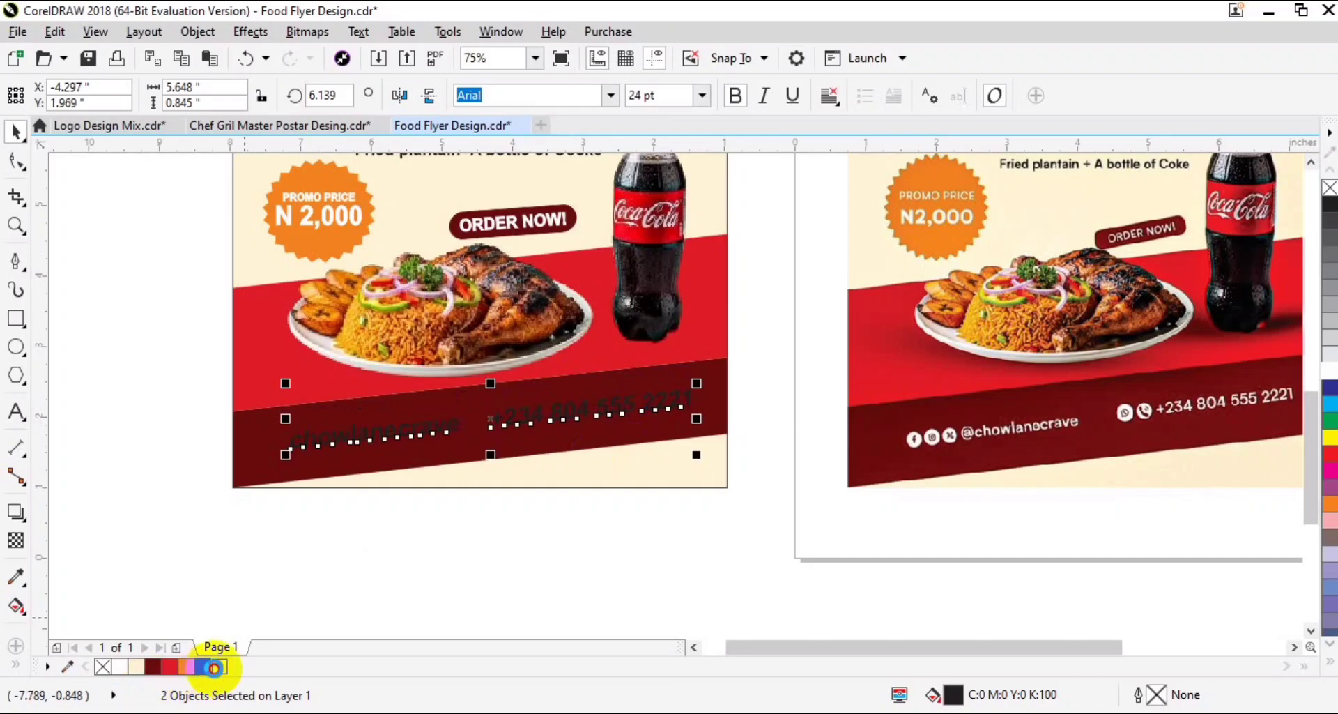
left_click(118, 666)
left_click_drag(561, 453, 540, 584)
key("Escape")
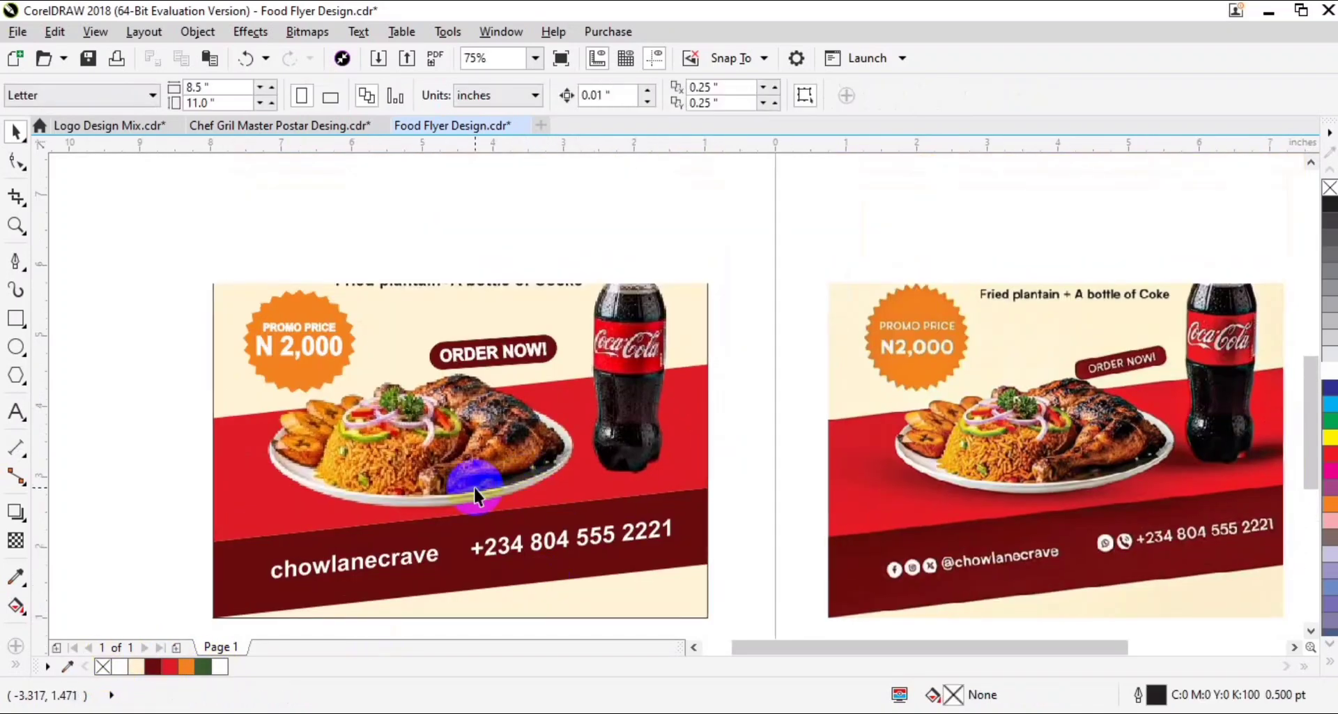
- Remove the outline from the flyer's cream background rectangle and save the document
scroll(474, 488, "down", 1)
left_click_drag(623, 310, 616, 349)
left_click(192, 238)
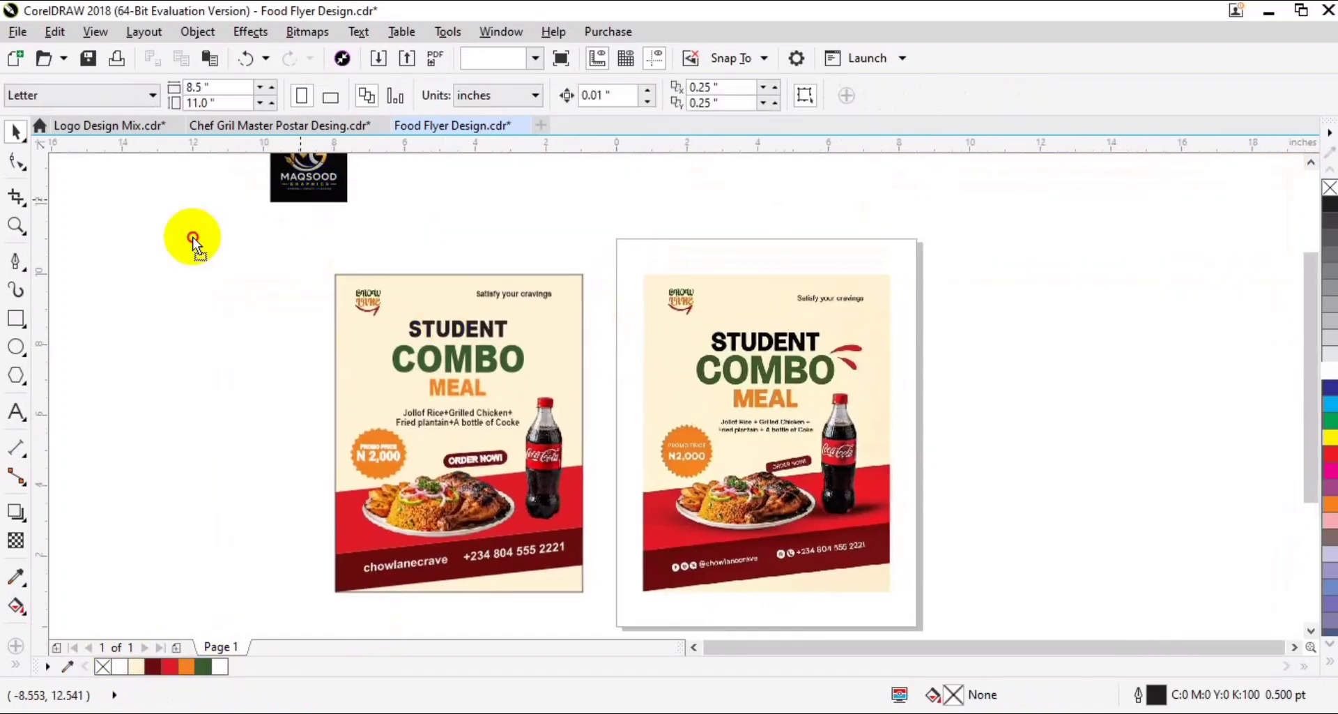
left_click(413, 299)
left_click_drag(953, 217, 336, 598)
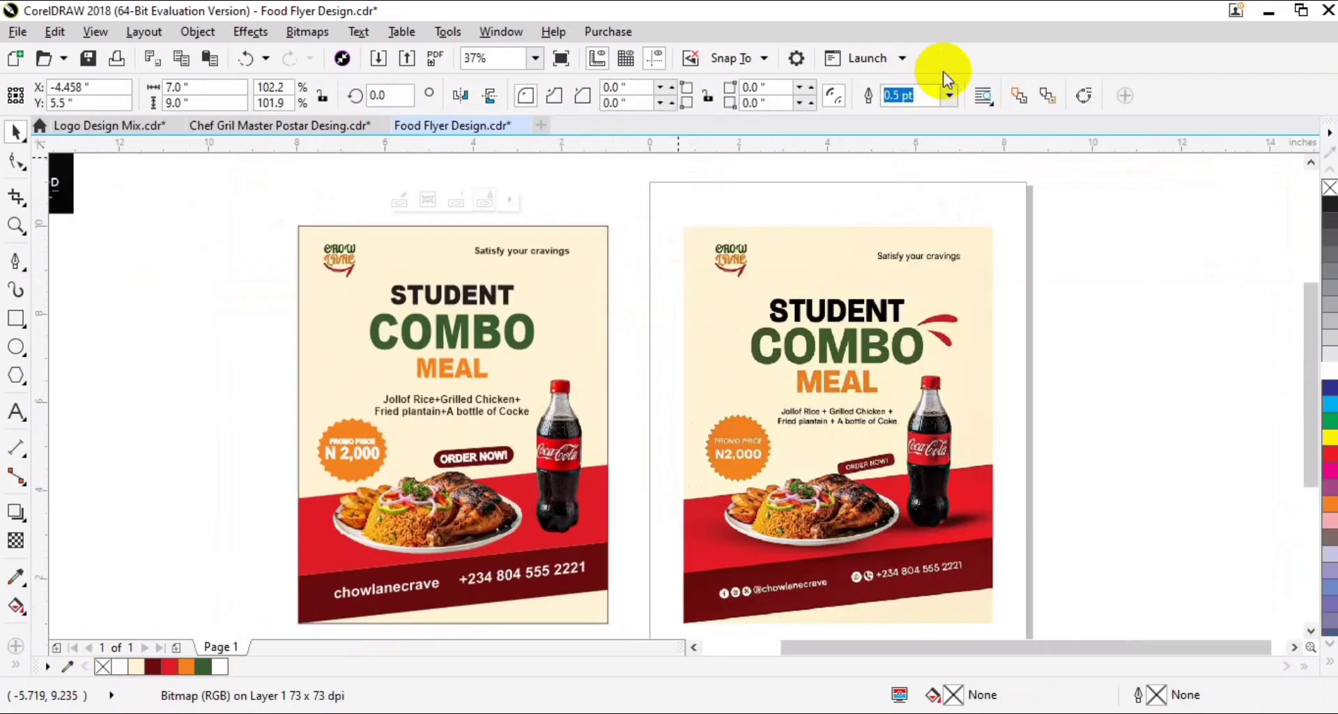
key("Escape")
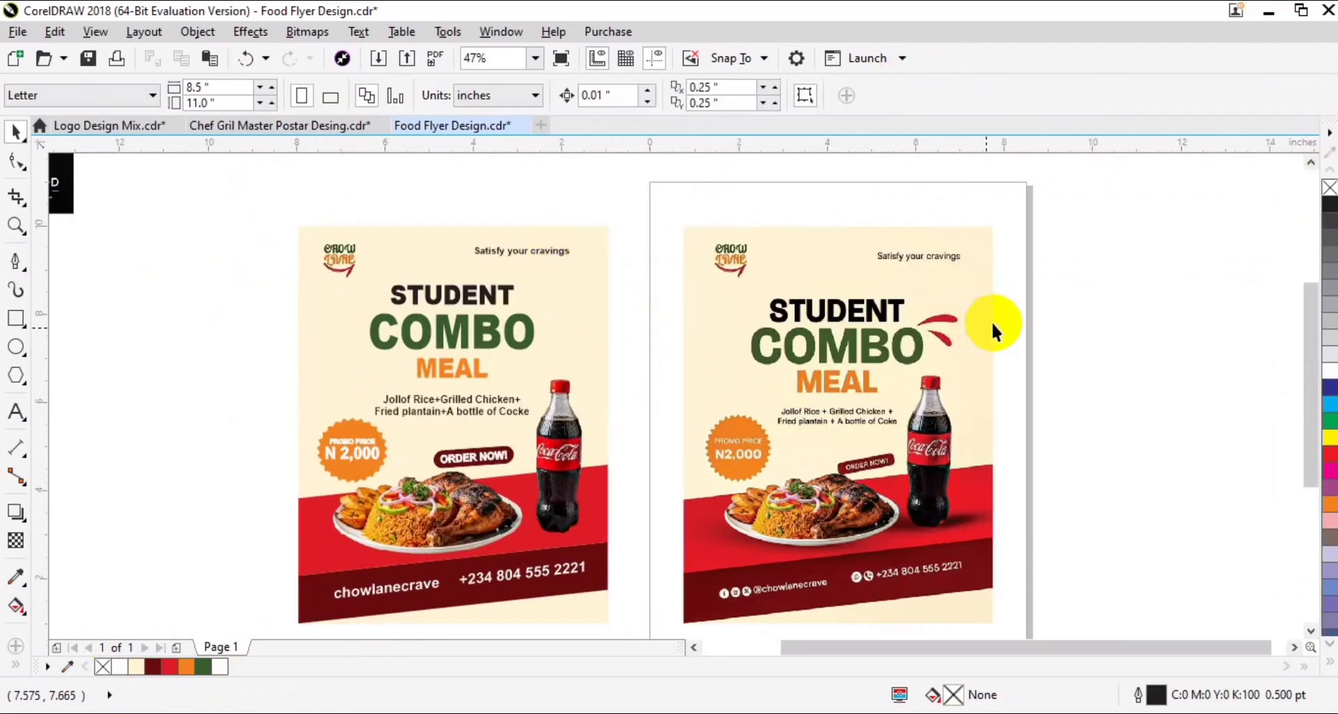
scroll(998, 303, "up", 2)
key("ctrl+s")
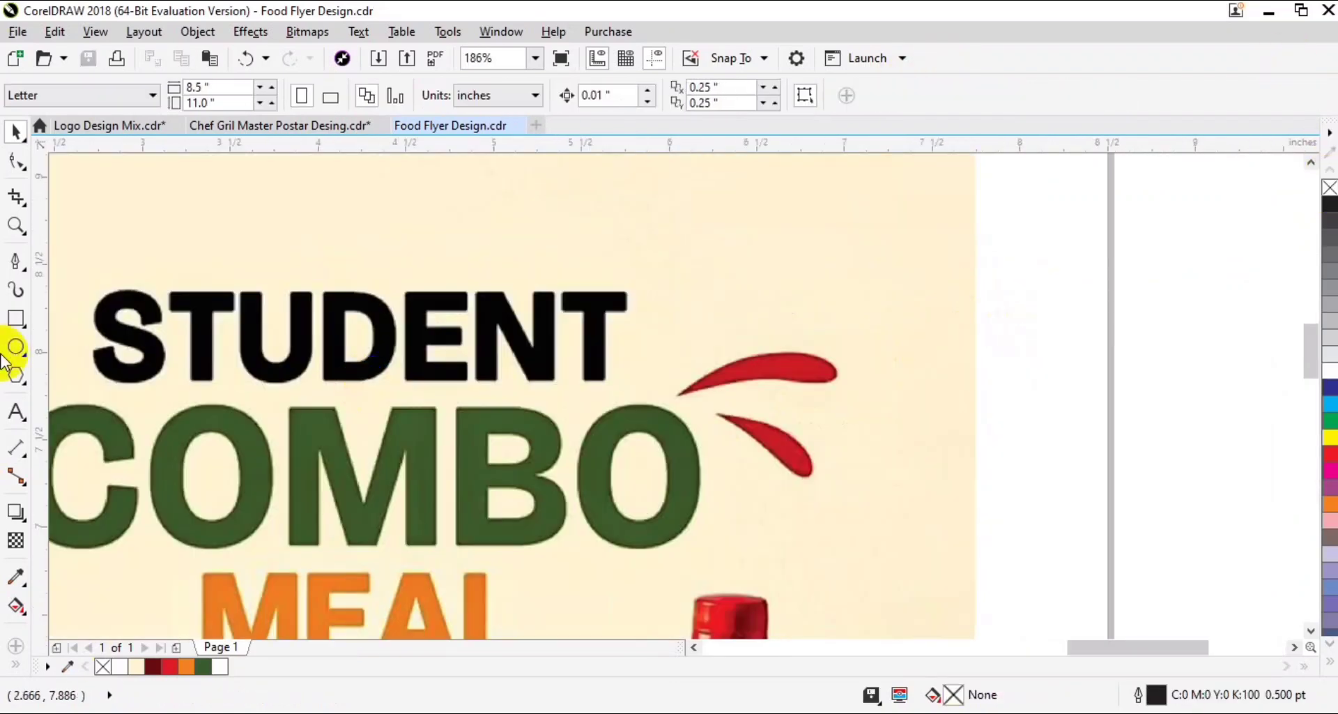
- Draw a rectangle about 1.03 by 0.35 inches around the upper red splash mark on the reference flyer
left_click(14, 325)
mouse_move(696, 320)
left_mouse_down()
mouse_move(812, 448)
mouse_move(899, 421)
mouse_move(906, 403)
left_mouse_up()
left_click_drag(690, 360, 670, 360)
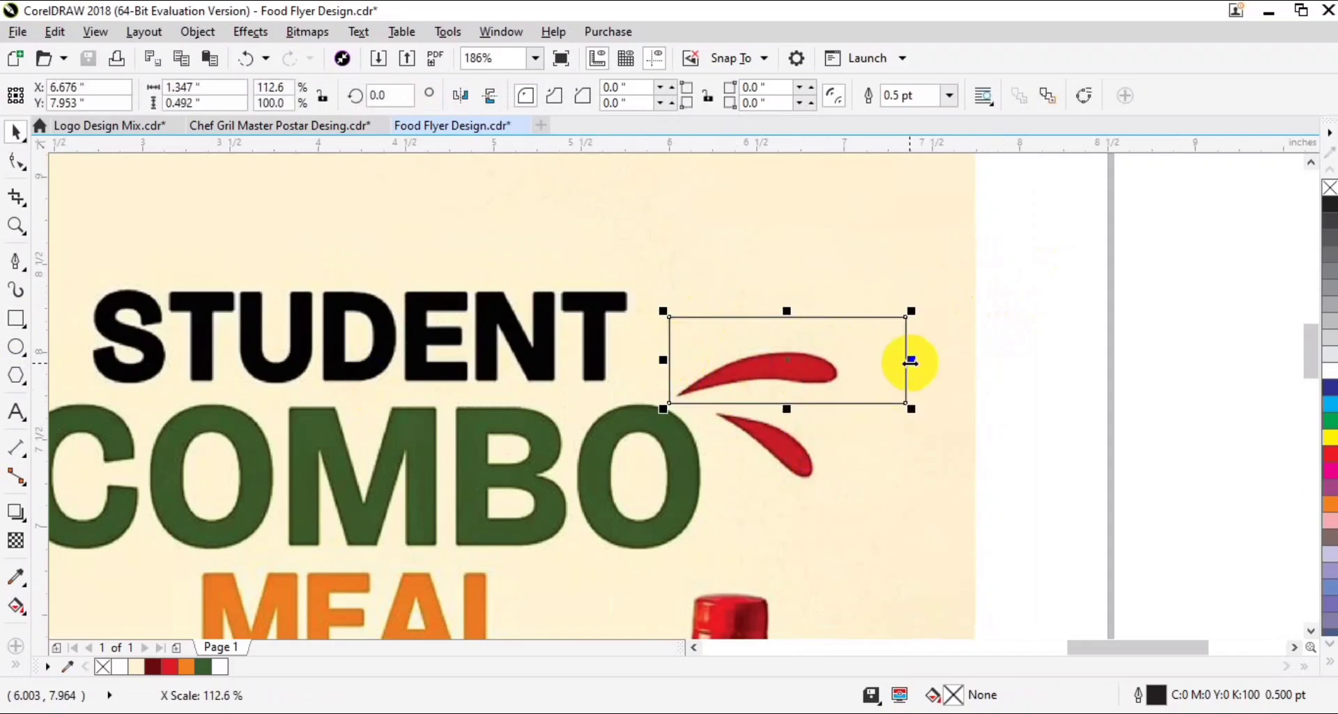
left_click_drag(909, 360, 852, 358)
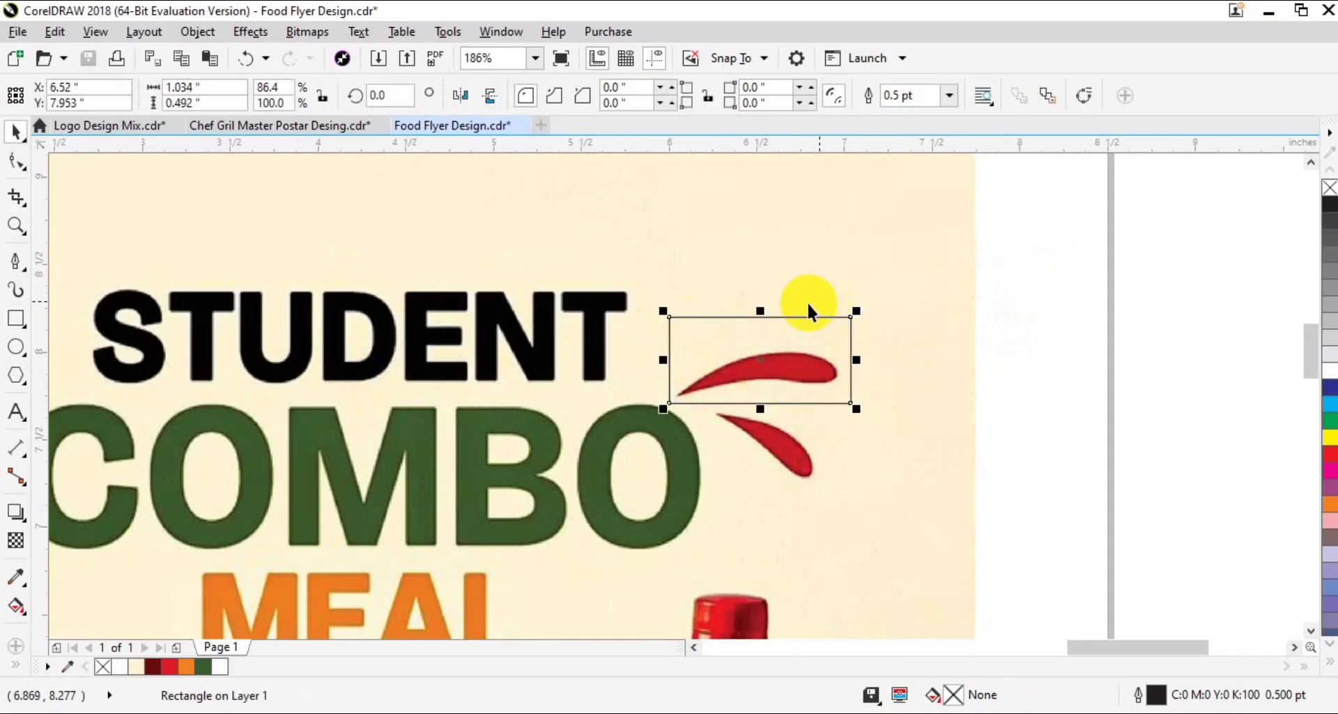
left_click_drag(761, 311, 761, 342)
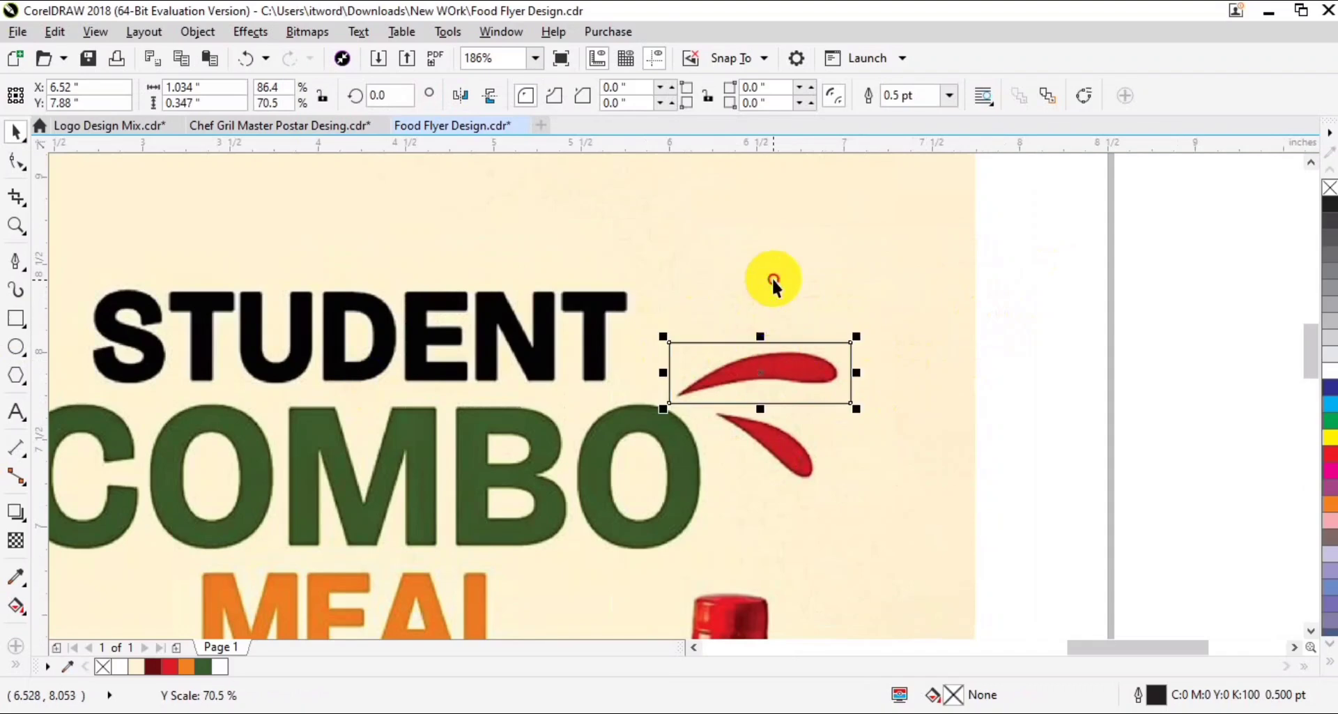
- PowerClip a copy of the reference flyer image into the rectangle around the upper red splash mark
left_click(792, 277)
right_click(793, 276)
left_click(794, 342)
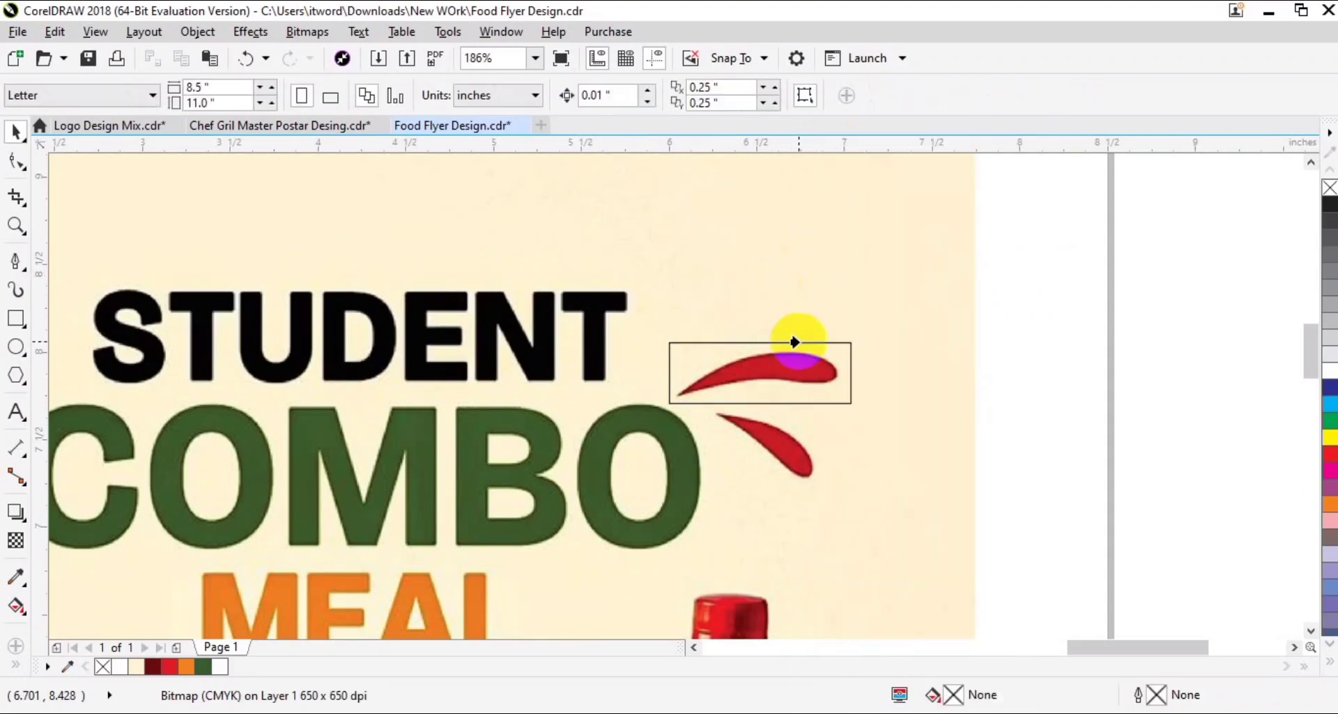
left_click(797, 343)
- Draw a rectangle about 0.68 by 0.46 inches around the lower red splash mark on the reference flyer
left_click(16, 319)
left_click_drag(709, 404, 829, 483)
key("space")
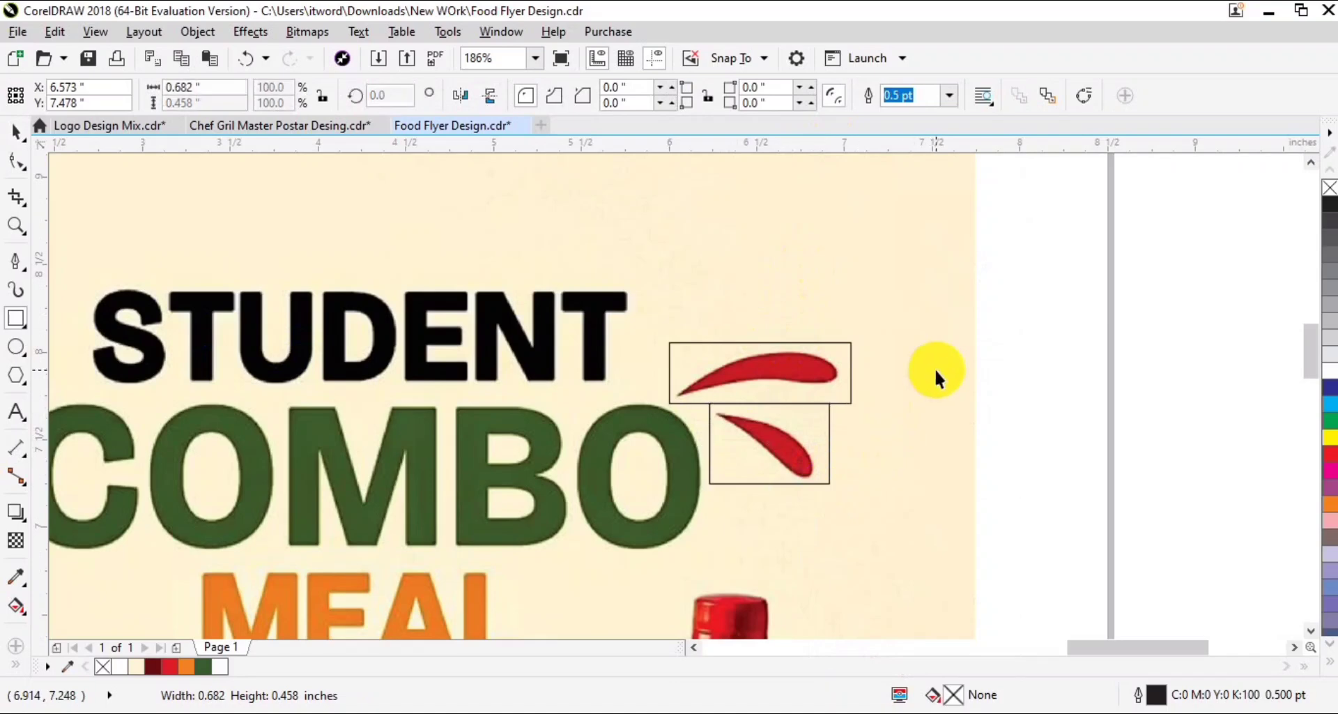
left_click(937, 367)
left_click_drag(940, 366, 969, 340)
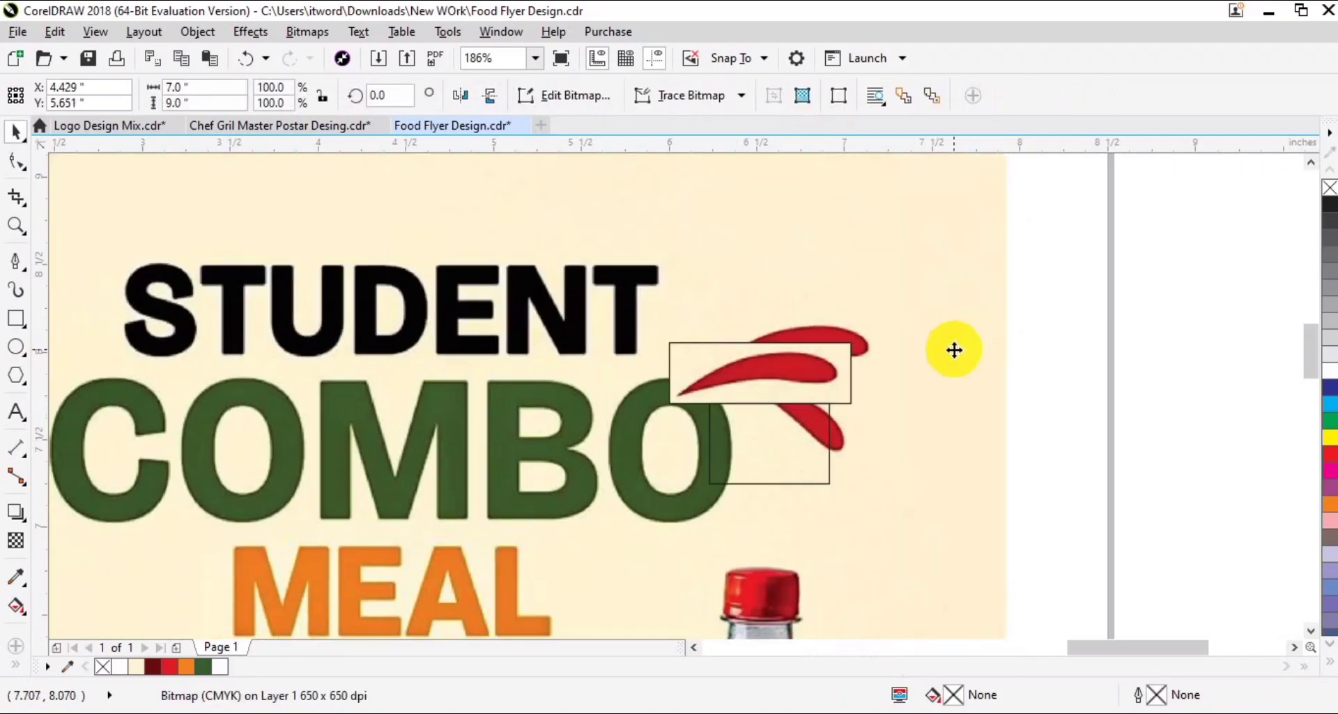
key("ctrl+z")
- PowerClip a copy of the reference flyer image into the rectangle around the lower red splash mark
right_click(901, 302)
left_click(933, 143)
left_click(849, 358)
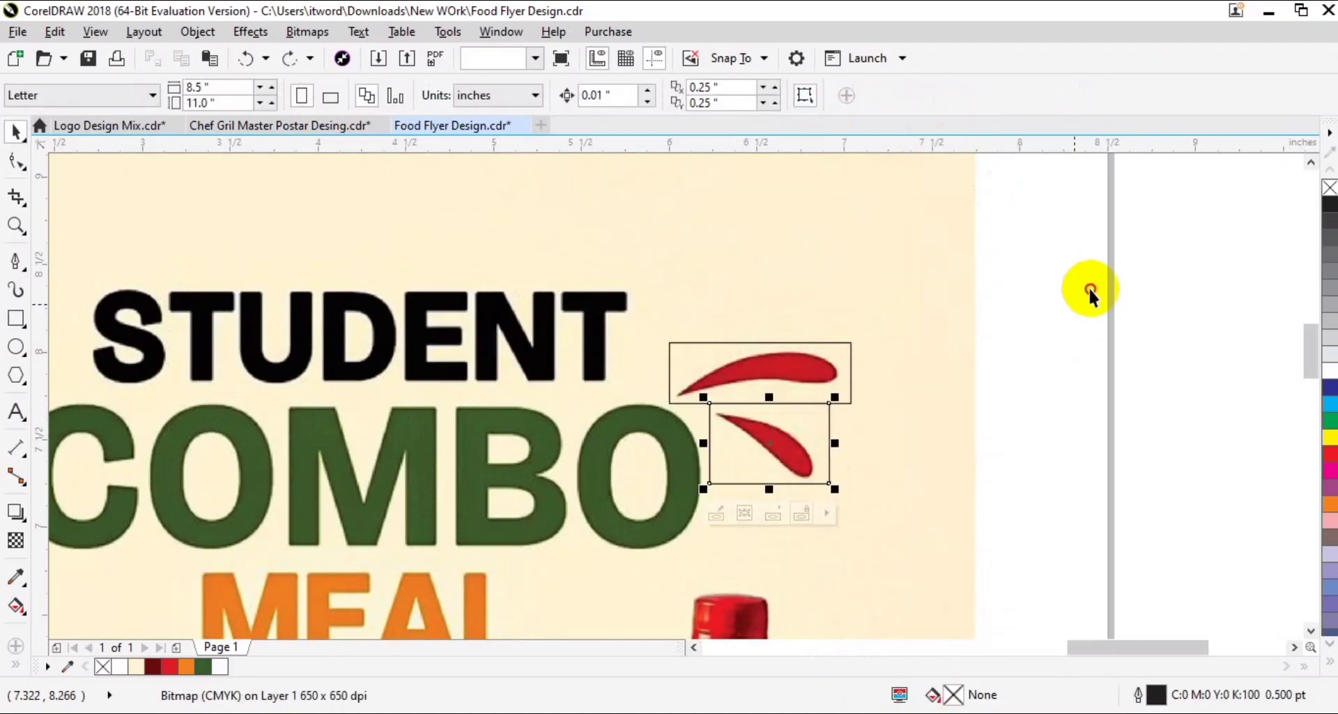
- Place both clipped red splash marks on the new flyer just right of COMBO, without outlines
scroll(749, 396, "down", 2)
left_click_drag(750, 395, 348, 312)
left_click(529, 308)
scroll(537, 306, "down", 2)
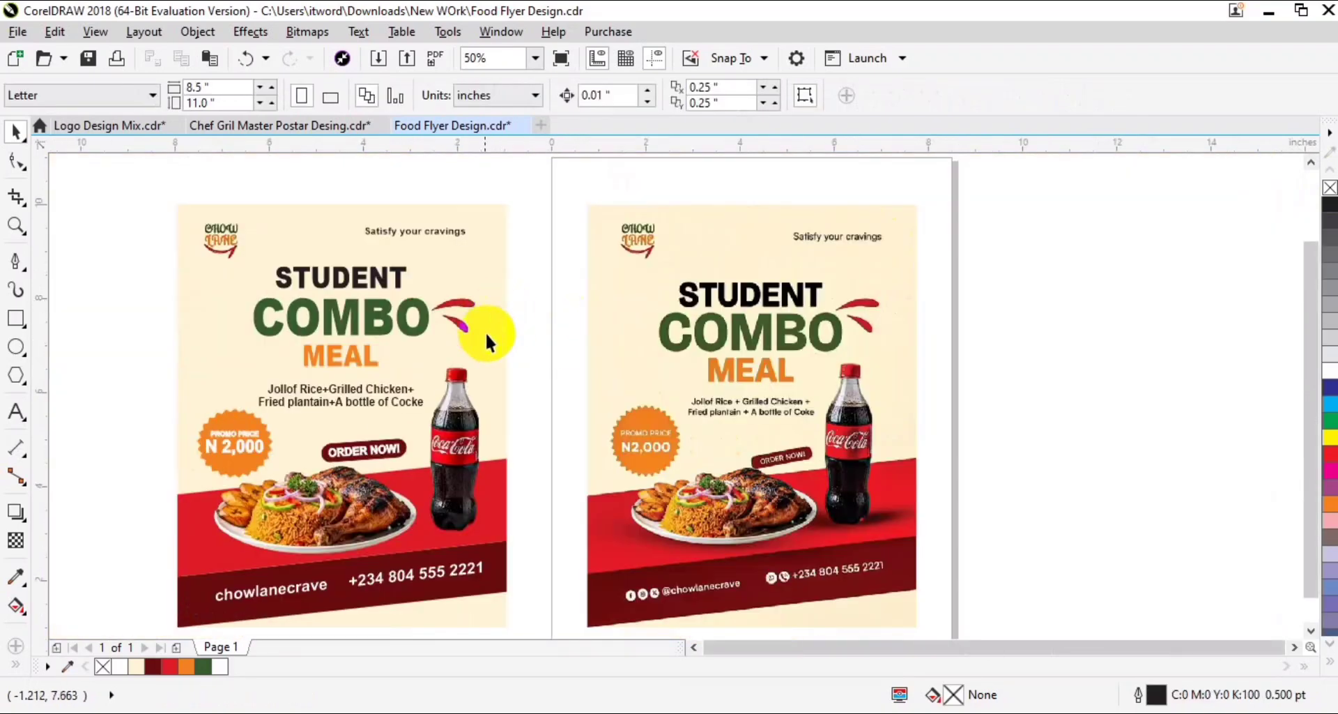
- Preview the finished flyer and the reference side by side in full screen
scroll(485, 332, "down", 2)
left_click_drag(503, 233, 512, 233)
key("ctrl+g")
left_click_drag(728, 209, 329, 522)
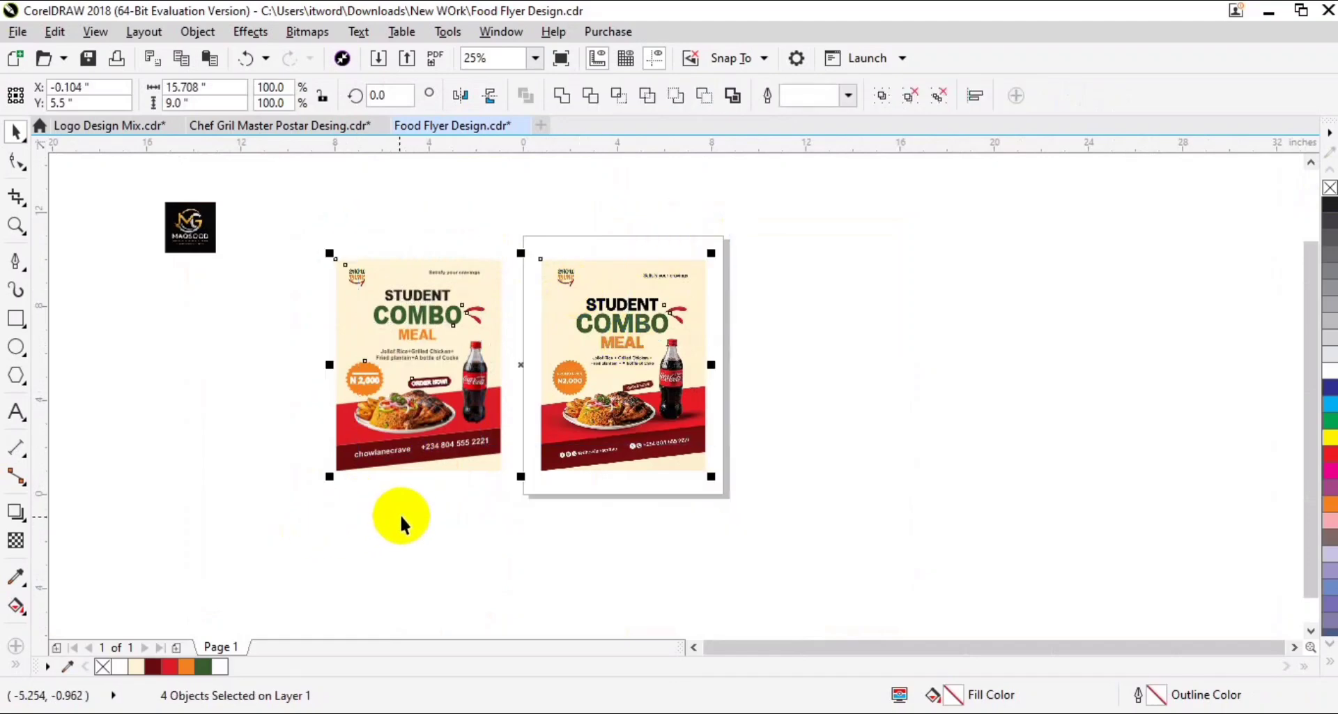
key("F9")
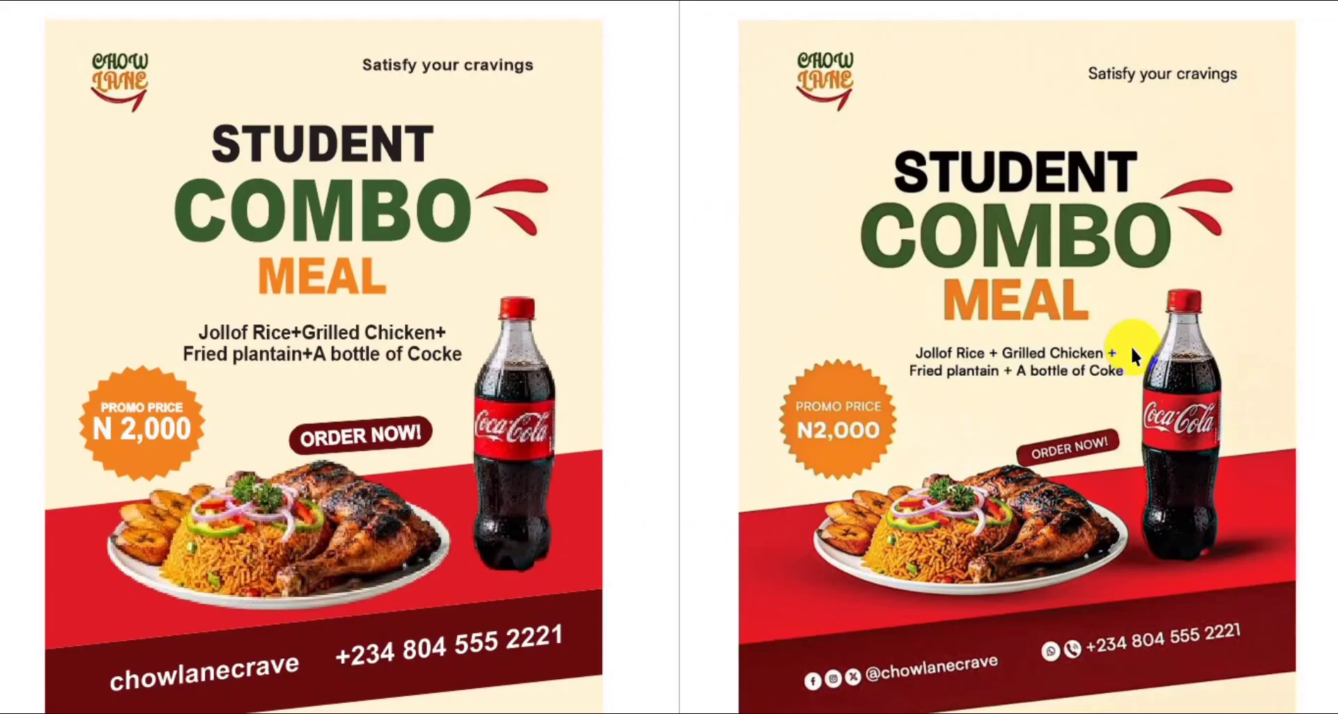